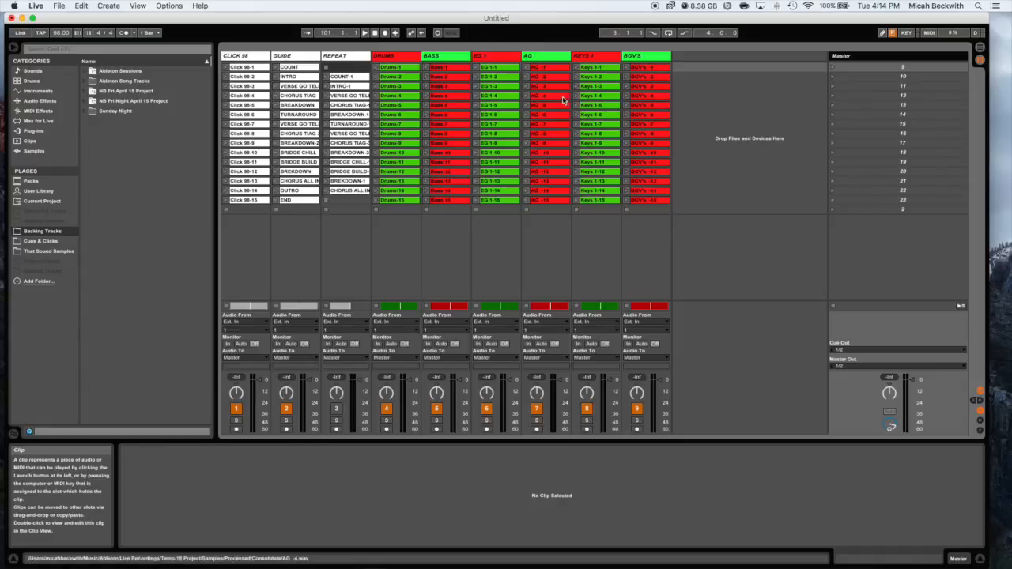
# Rename all fifteen clips on the click track to CLICK 98.
pyautogui.press('Tab')
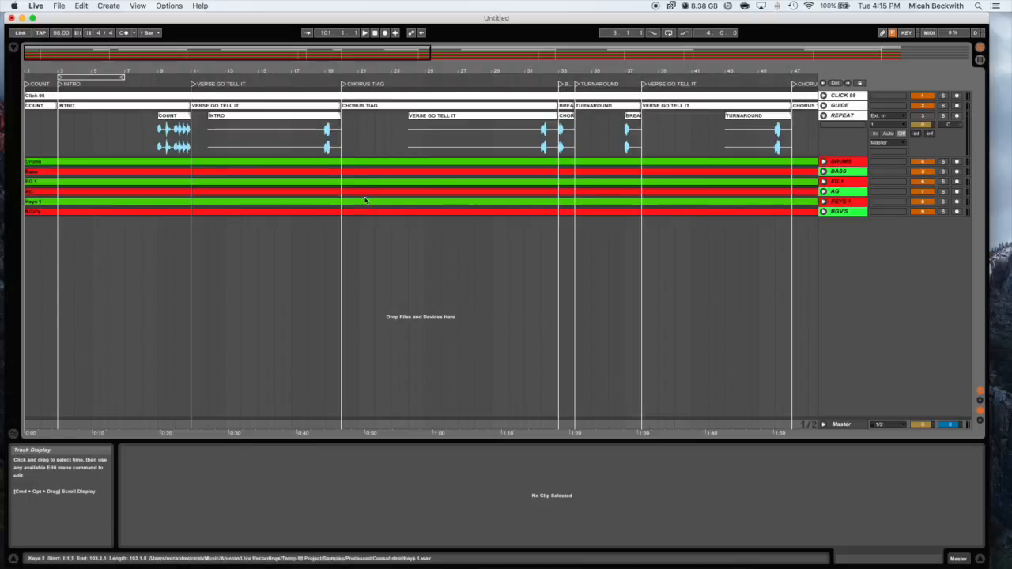
pyautogui.press('Tab')
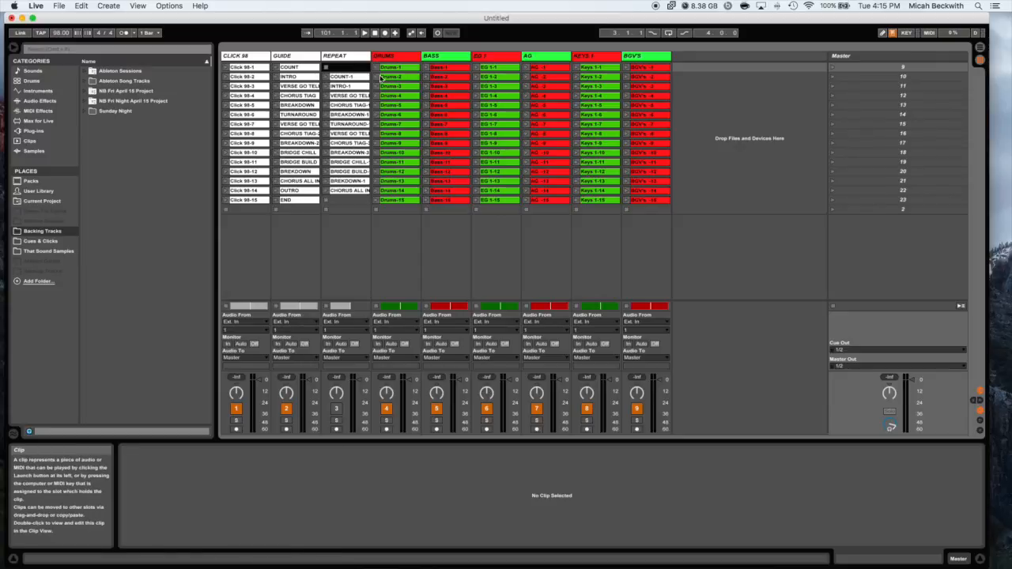
pyautogui.click(250, 71)
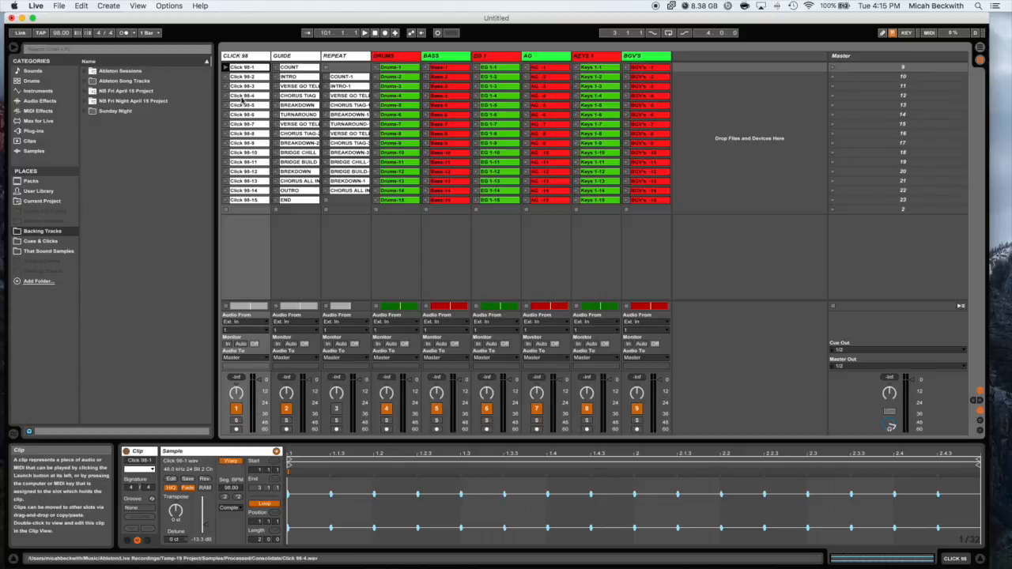
pyautogui.keyDown('shift'); pyautogui.click(254, 201); pyautogui.keyUp('shift')
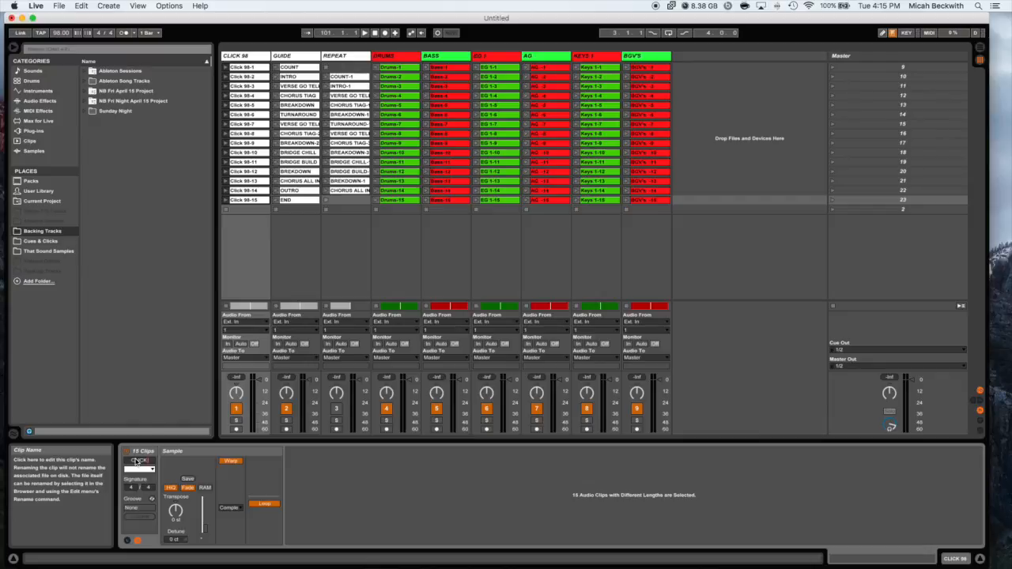
pyautogui.write('98')
pyautogui.press('Return')
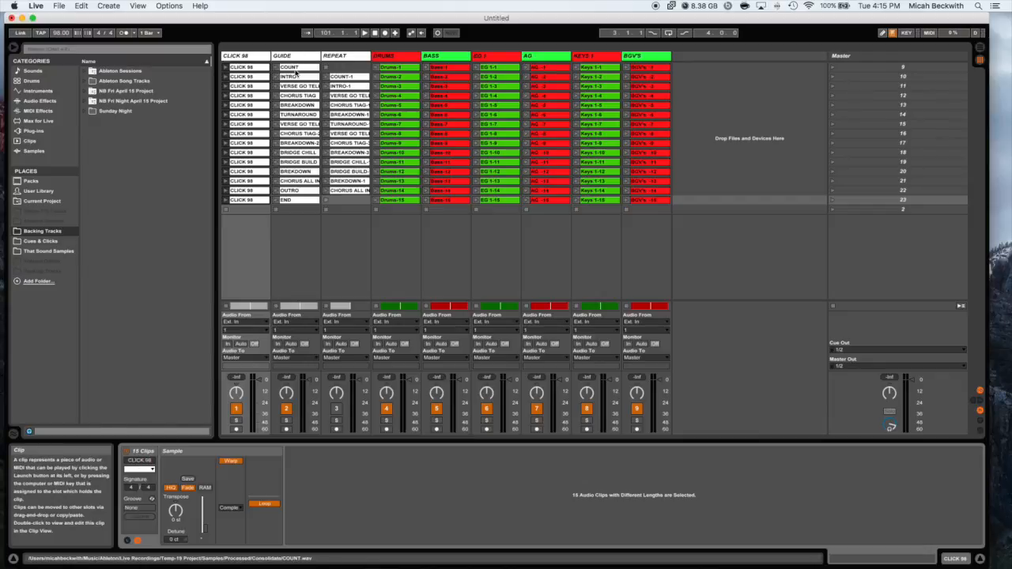
# Rename all fifteen clips on the drums track to DRUMS.
pyautogui.click(393, 182)
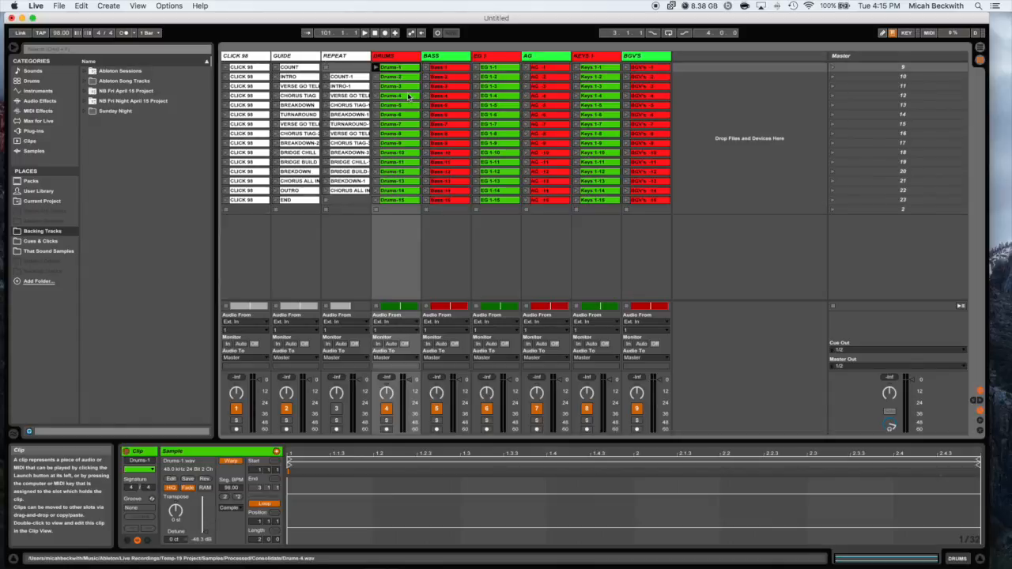
pyautogui.keyDown('shift'); pyautogui.click(400, 201); pyautogui.keyUp('shift')
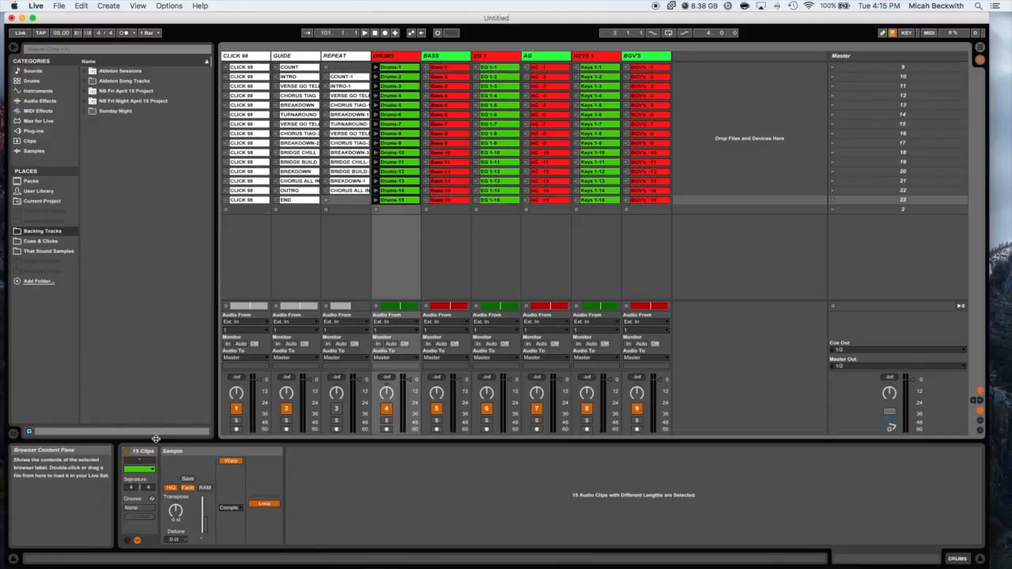
pyautogui.click(142, 461)
pyautogui.write('DRUMS')
pyautogui.press('Return')
# Rename every clip on the bass track to BASS and every clip on the first electric guitar track to EG 1.
pyautogui.click(449, 67)
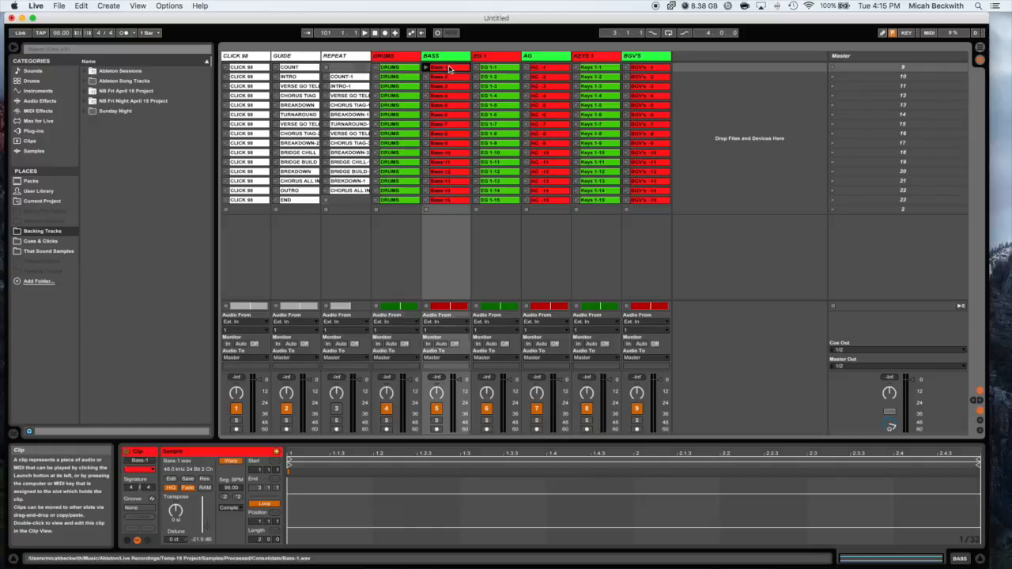
pyautogui.keyDown('shift'); pyautogui.click(448, 201); pyautogui.keyUp('shift')
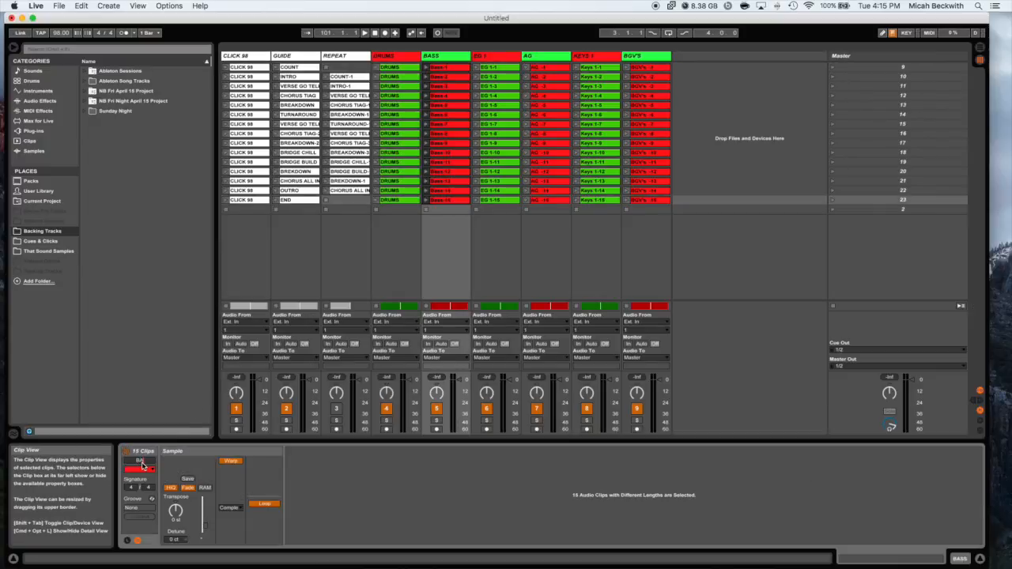
pyautogui.press('Return')
pyautogui.click(494, 67)
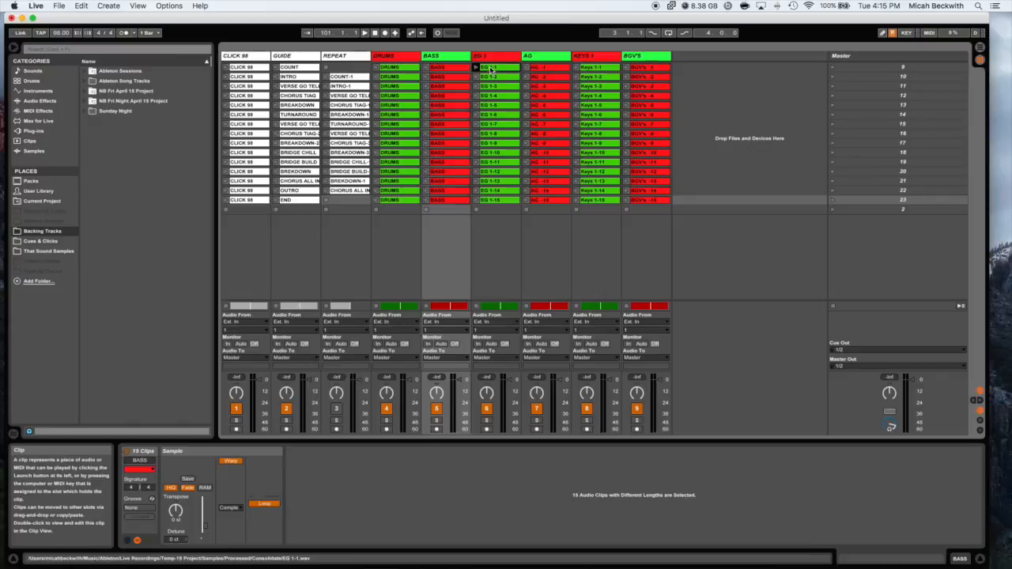
pyautogui.keyDown('shift'); pyautogui.click(494, 200); pyautogui.keyUp('shift')
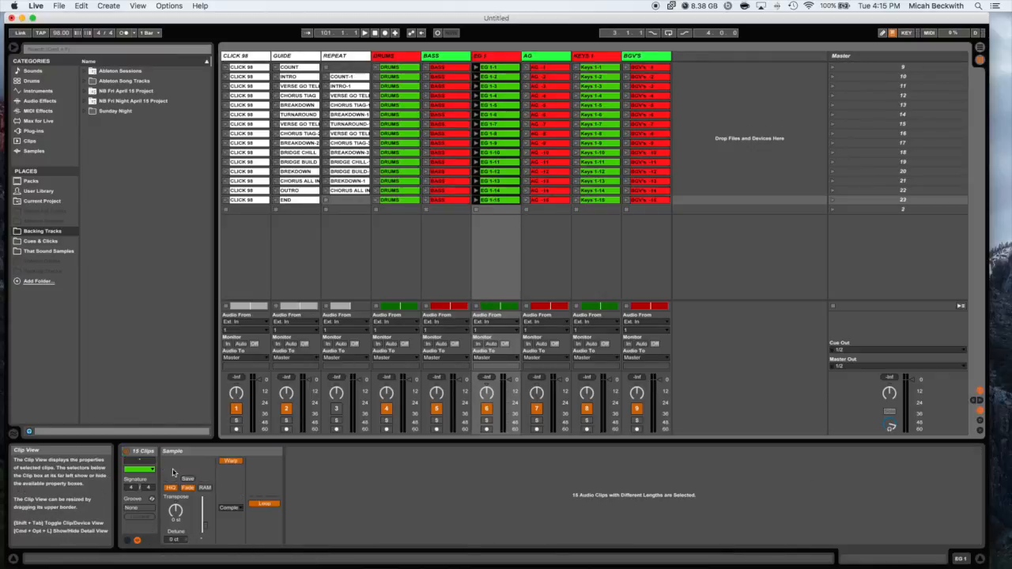
pyautogui.write('EG 1')
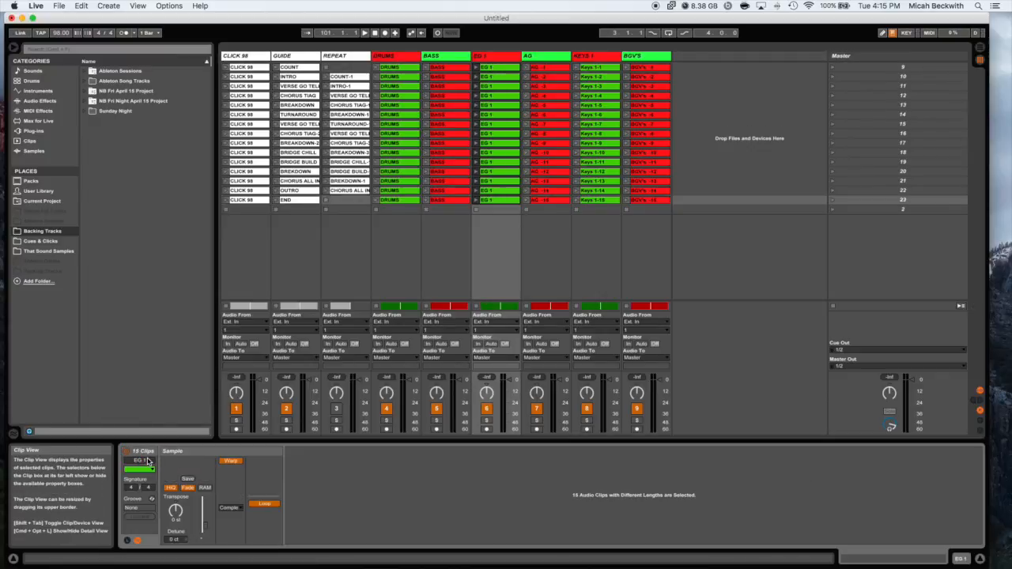
# Rename every clip on the AG track to AG and every clip on the keys track to KEYS 1.
pyautogui.click(534, 67)
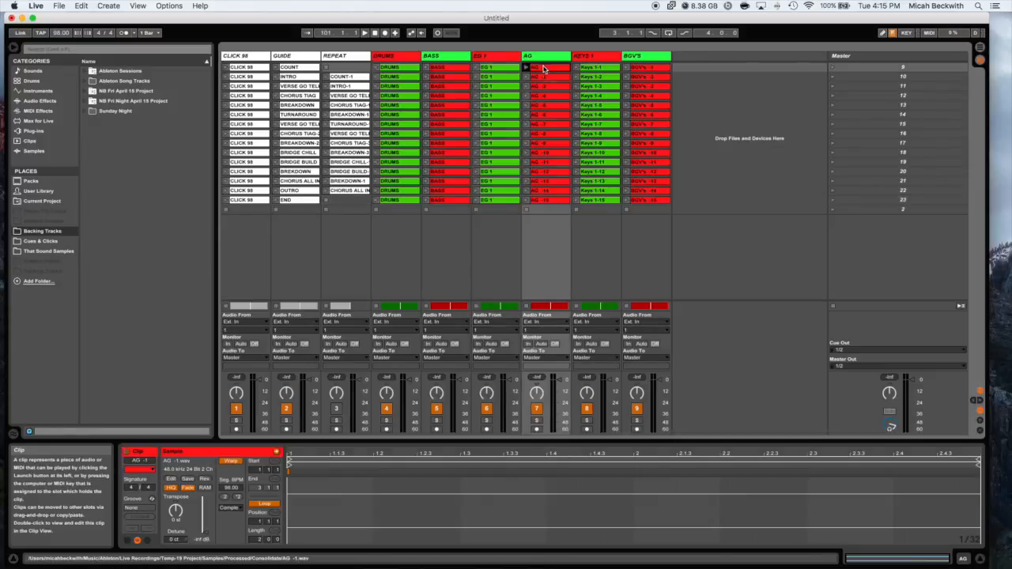
pyautogui.keyDown('shift'); pyautogui.click(535, 200); pyautogui.keyUp('shift')
pyautogui.click(141, 461)
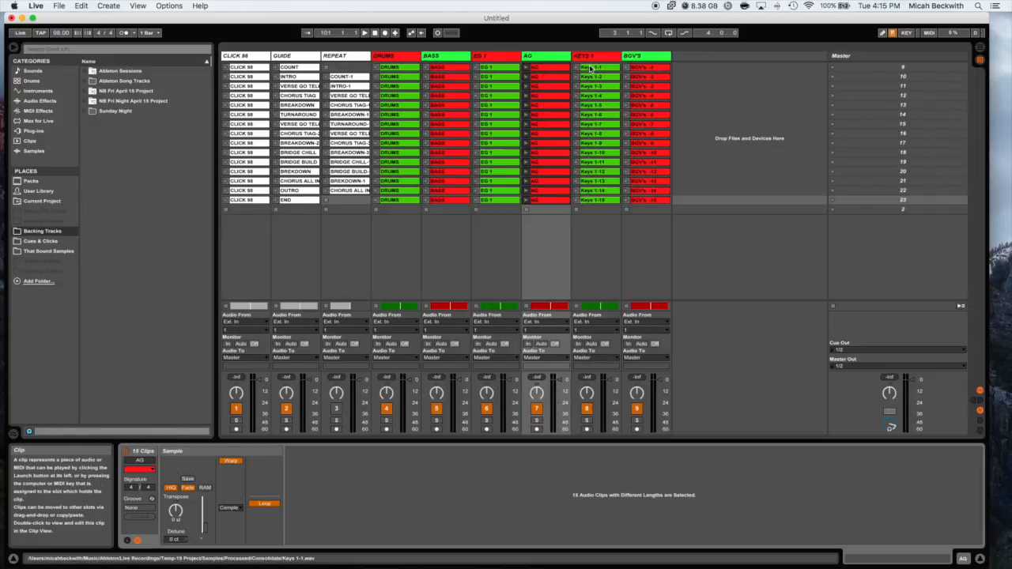
pyautogui.press('Right')
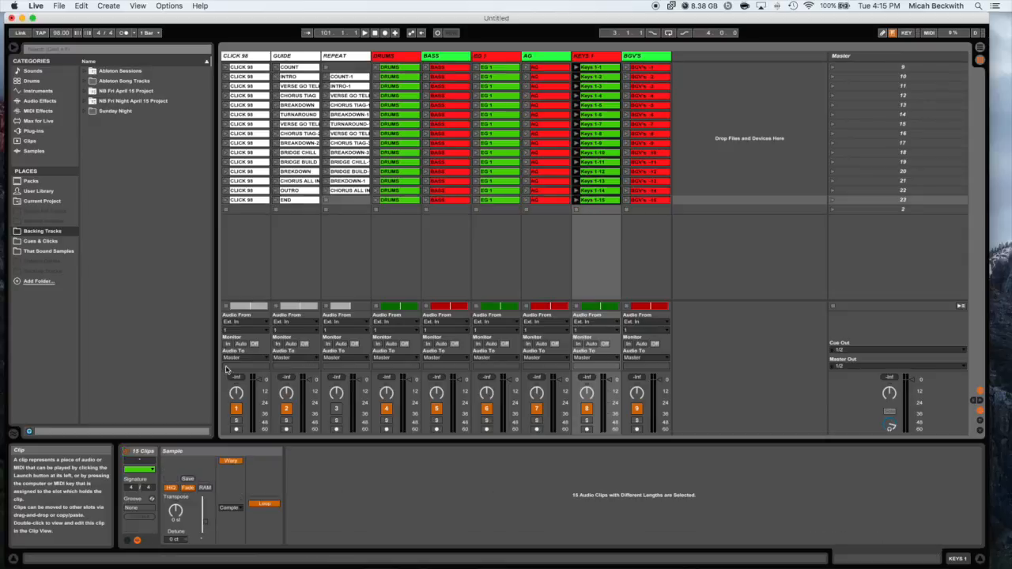
pyautogui.click(146, 463)
pyautogui.write('KEYS 1')
pyautogui.press('Return')
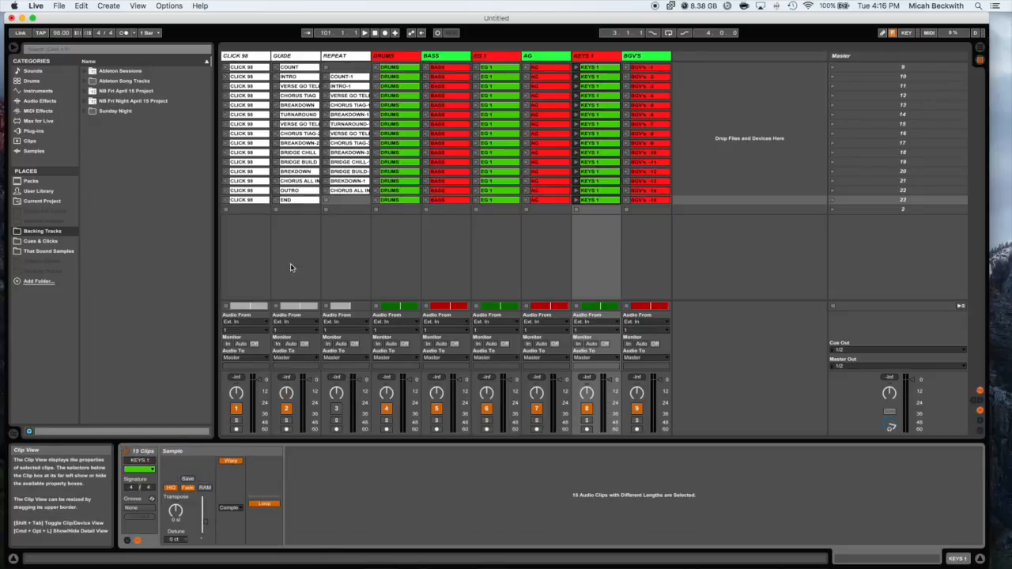
# Rename all fifteen clips on the background vocals track to BGVS.
pyautogui.click(656, 69)
pyautogui.keyDown('shift'); pyautogui.click(646, 199); pyautogui.keyUp('shift')
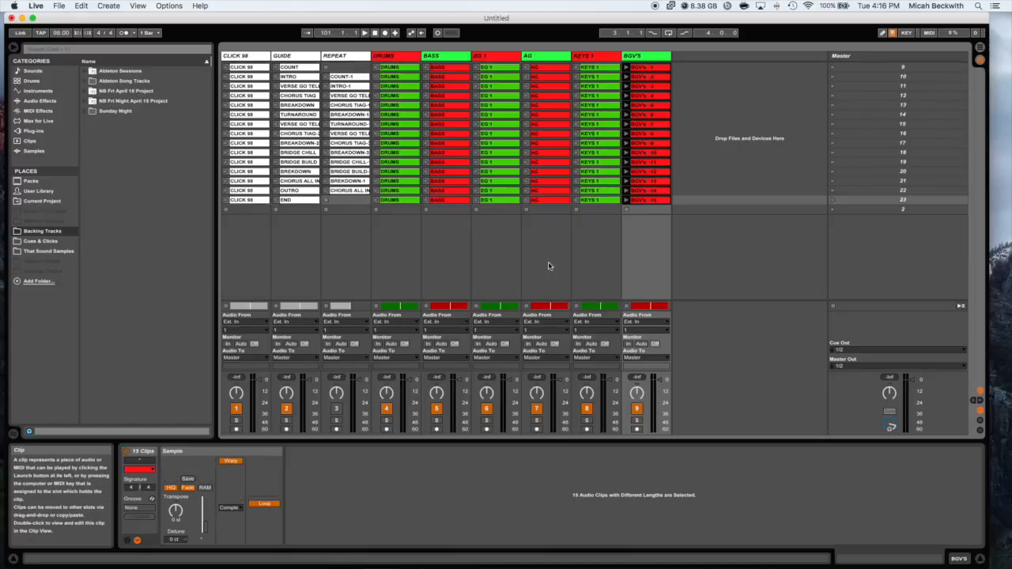
pyautogui.click(142, 462)
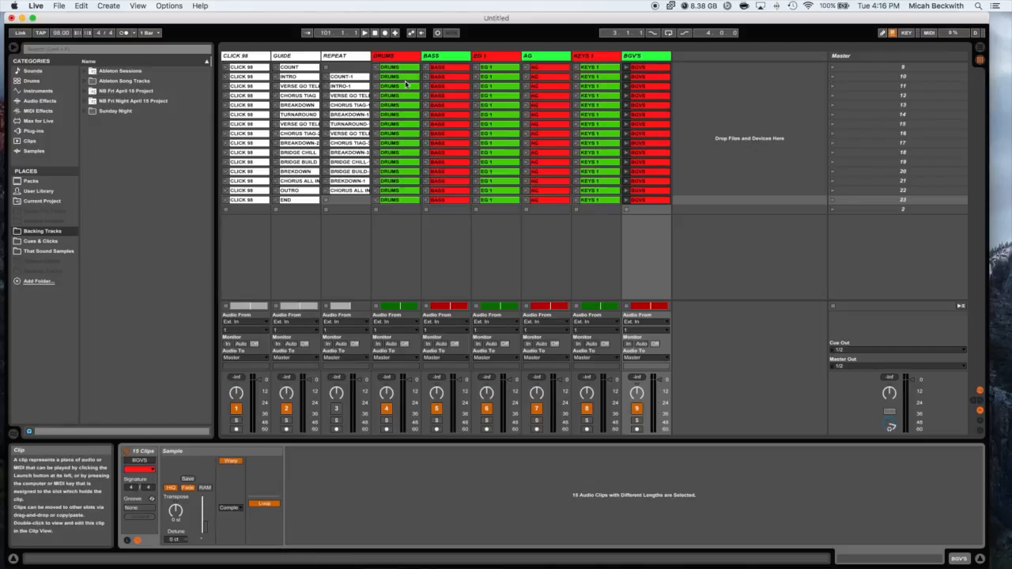
# Remove the trailing number suffixes from the names of all REPEAT track clips, from COUNT down to CHORUS ALL IN.
pyautogui.click(342, 77)
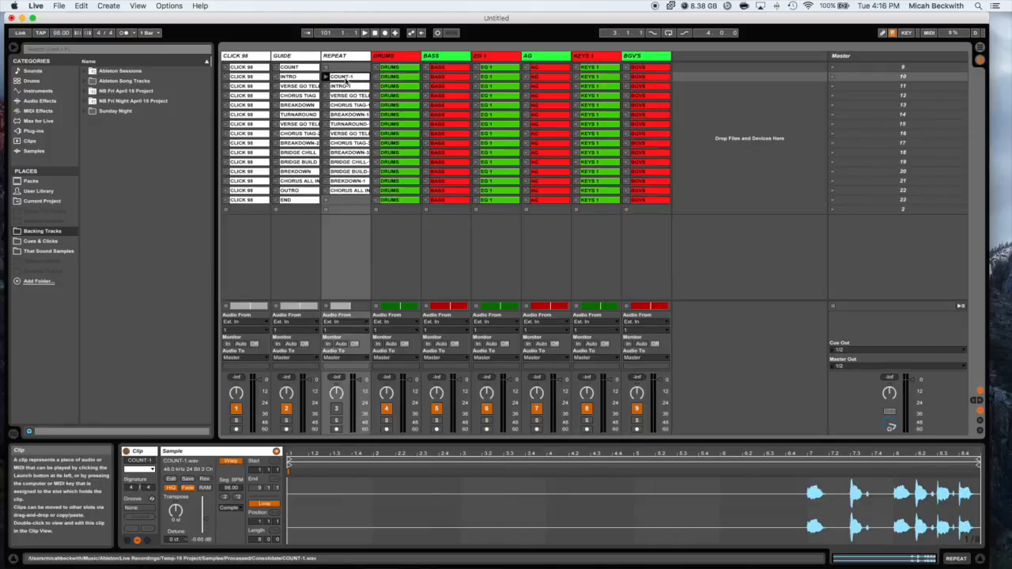
pyautogui.press('super+r')
pyautogui.press('Tab')
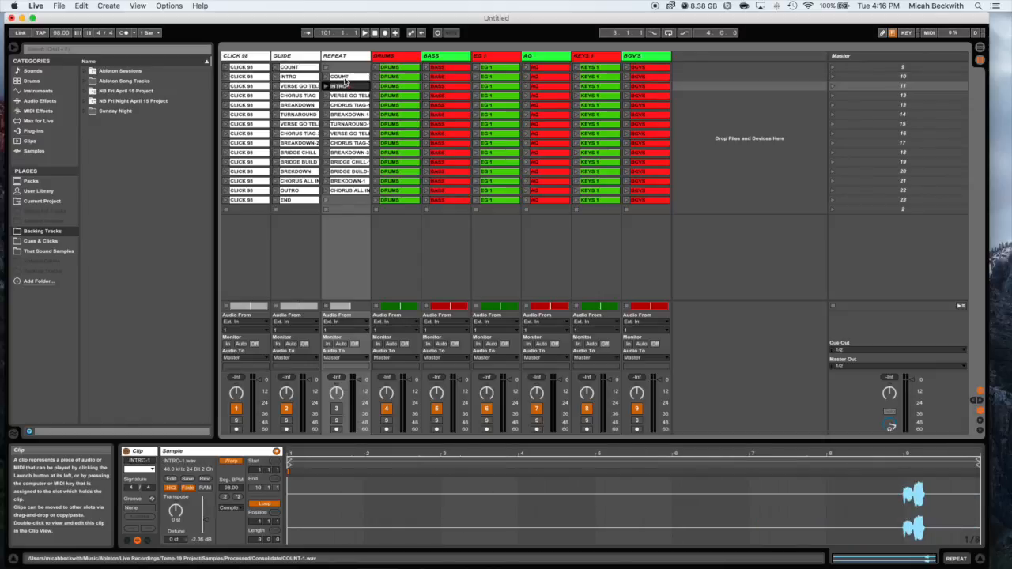
pyautogui.press('Tab')
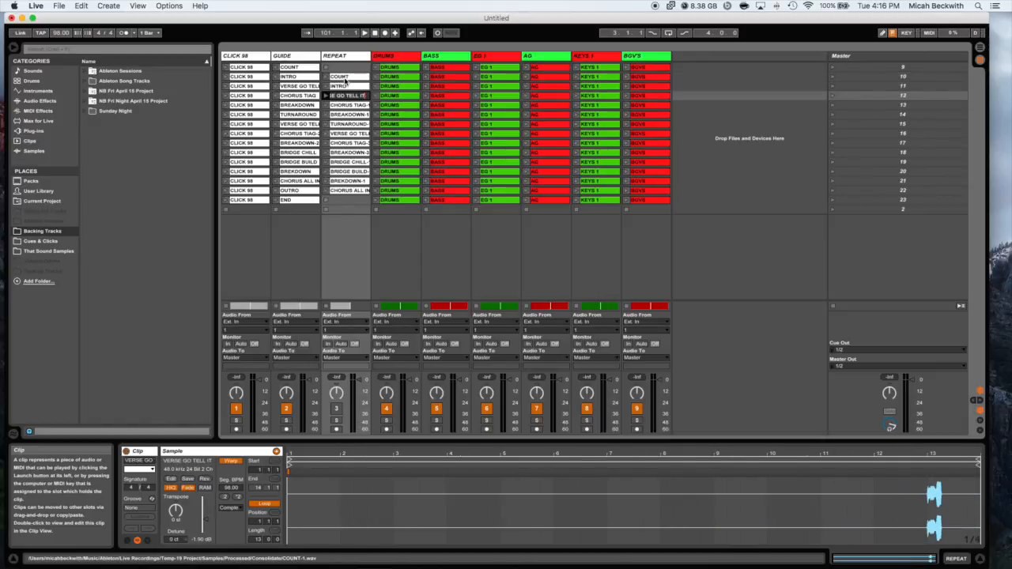
pyautogui.press('Tab')
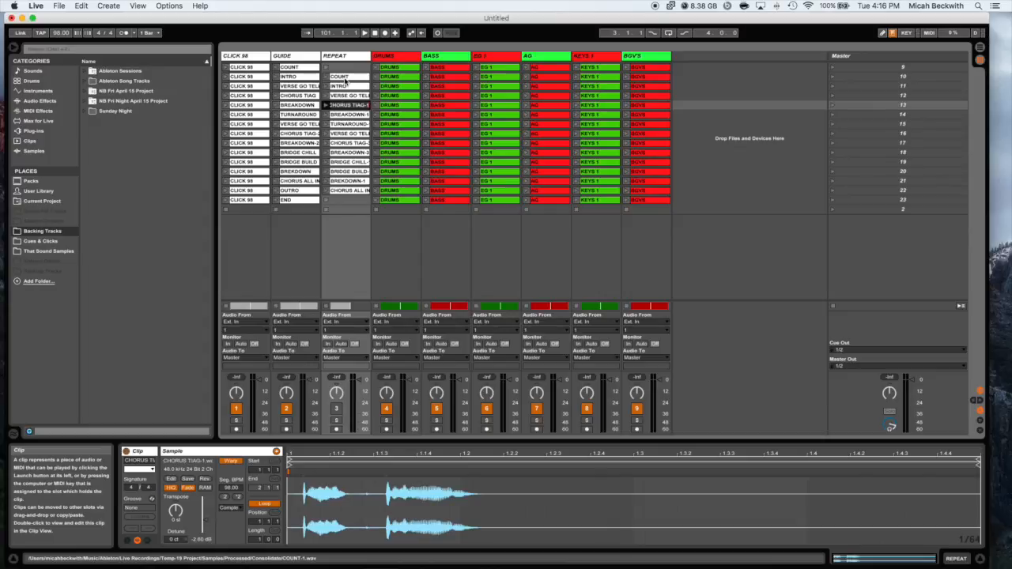
pyautogui.press('Tab')
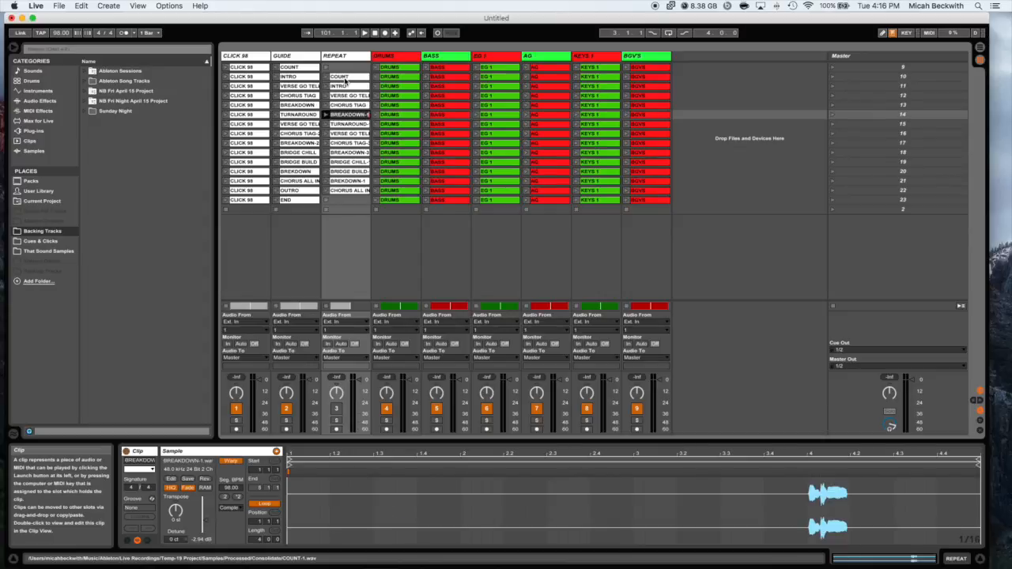
pyautogui.press('Tab')
pyautogui.press('Tab')
pyautogui.press('Tab')
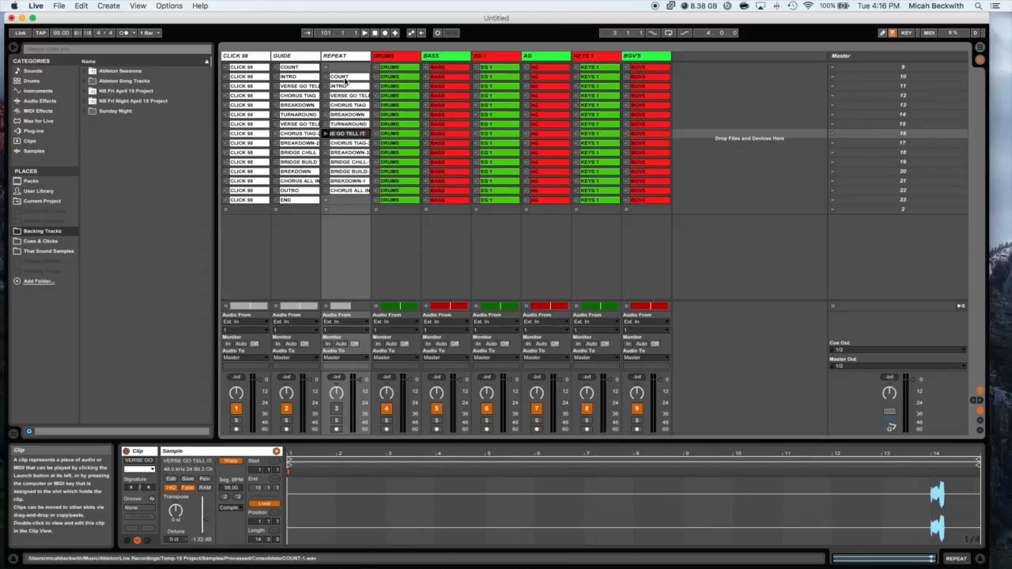
pyautogui.press('Tab')
pyautogui.press('Tab')
pyautogui.press('Tab')
pyautogui.press('Tab')
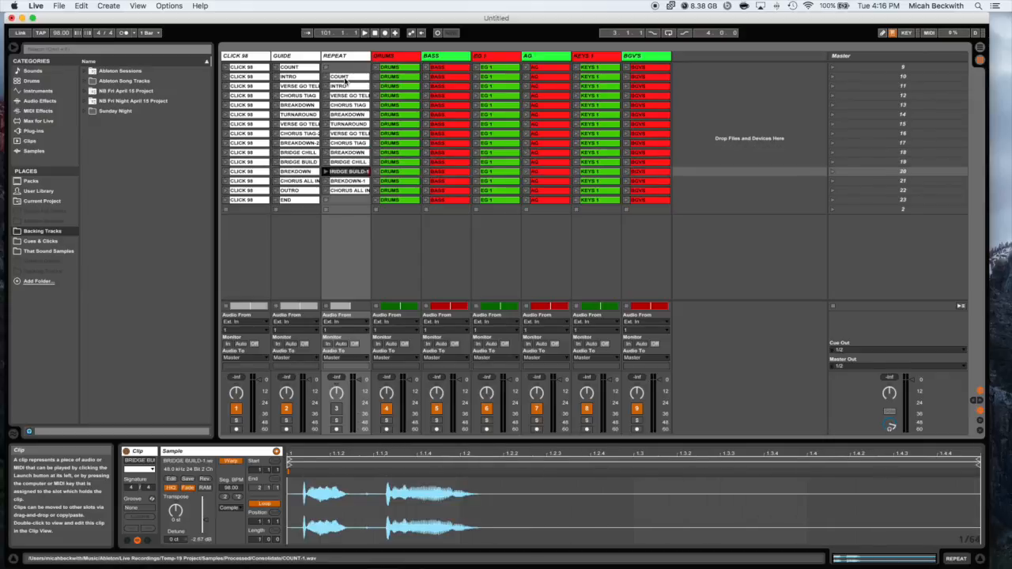
pyautogui.press('Tab')
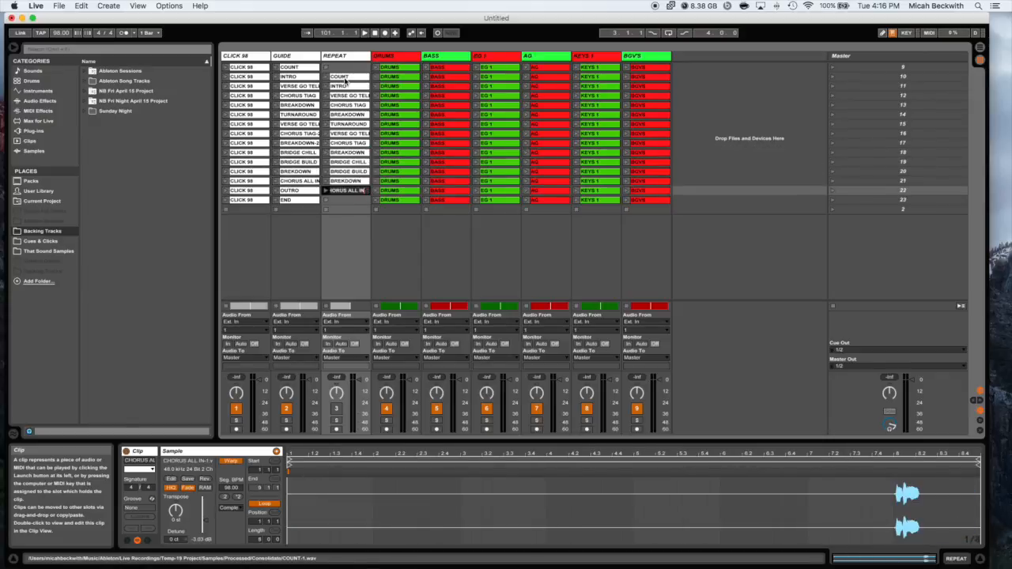
# Remove the number suffixes from the second VERSE GO TELL IT, CHORUS TIAG and BREAKDOWN clip names on the GUIDE track.
pyautogui.click(306, 96)
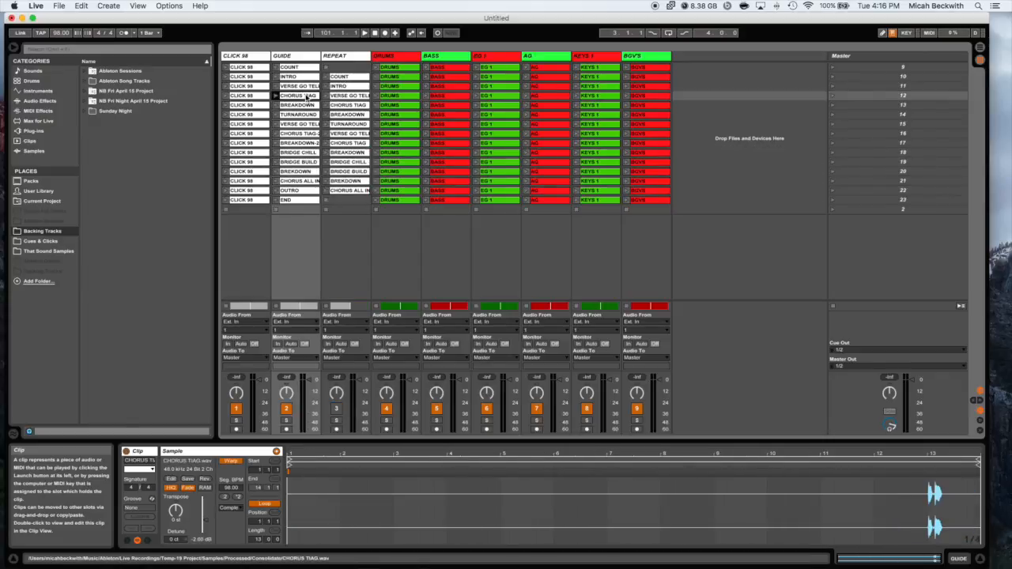
pyautogui.press('Down')
pyautogui.press('Down')
pyautogui.press('Down')
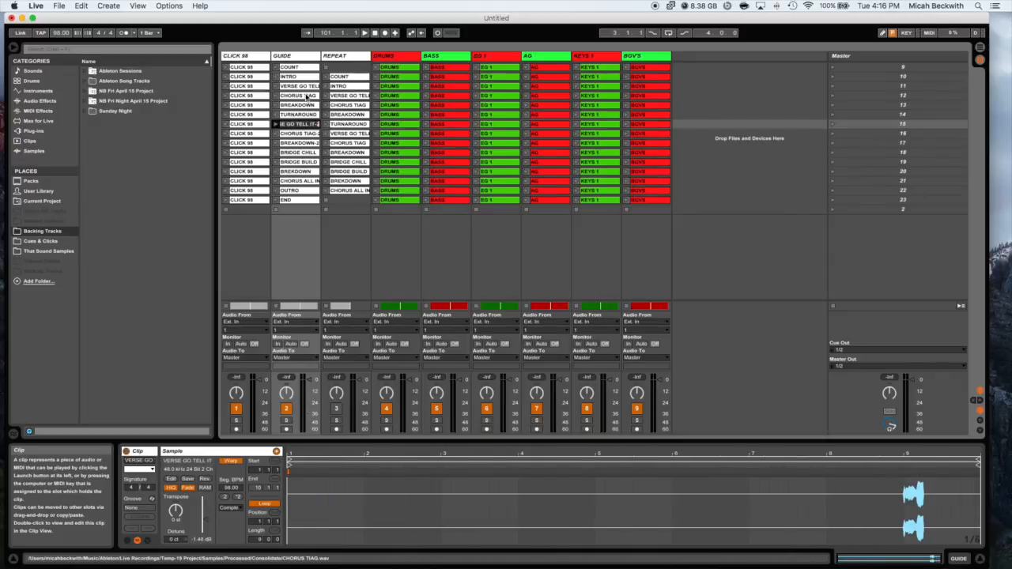
pyautogui.press('Down')
pyautogui.press('Down')
pyautogui.press('Down')
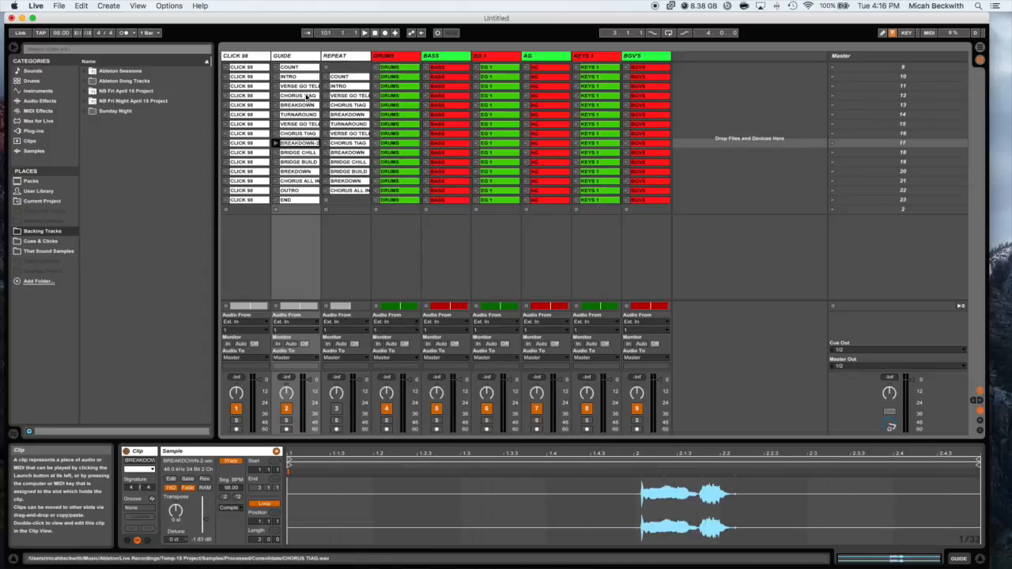
pyautogui.press('Down')
pyautogui.press('Down')
pyautogui.press('Down')
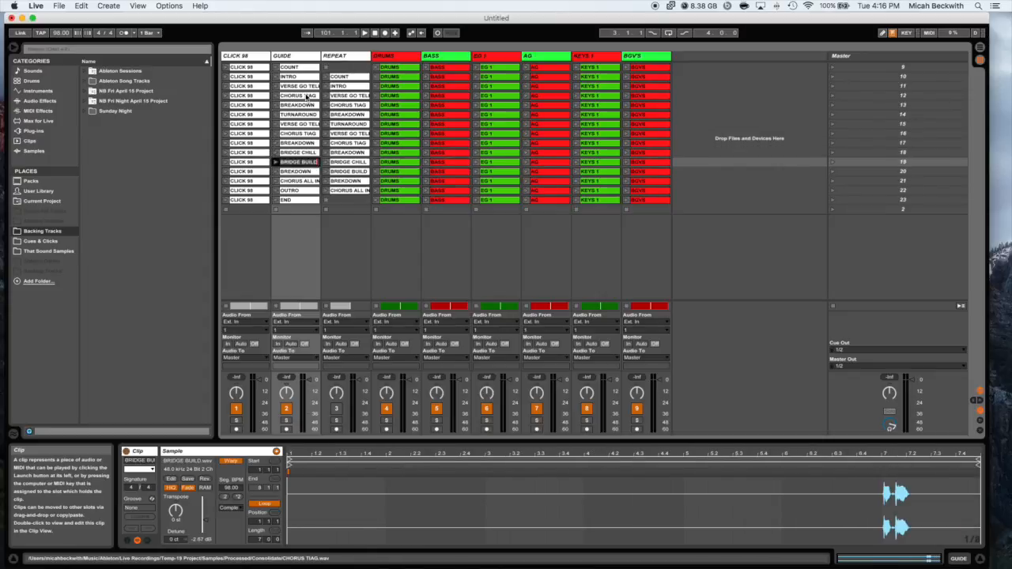
pyautogui.press('Down')
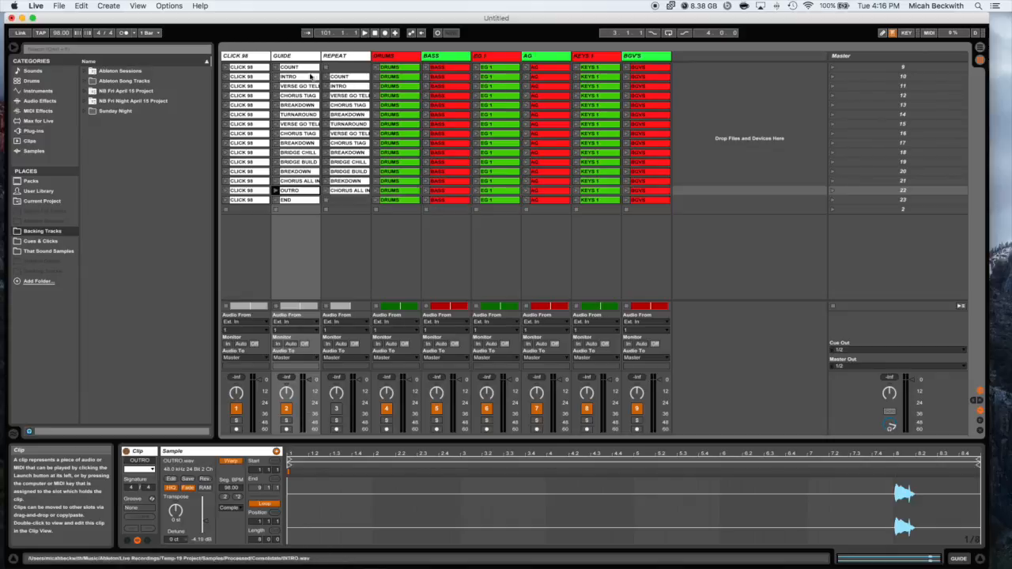
# Rename the first scene to "GO TELL IT/TIAG 98 BPM 4/4" and colour it red.
pyautogui.click(883, 69)
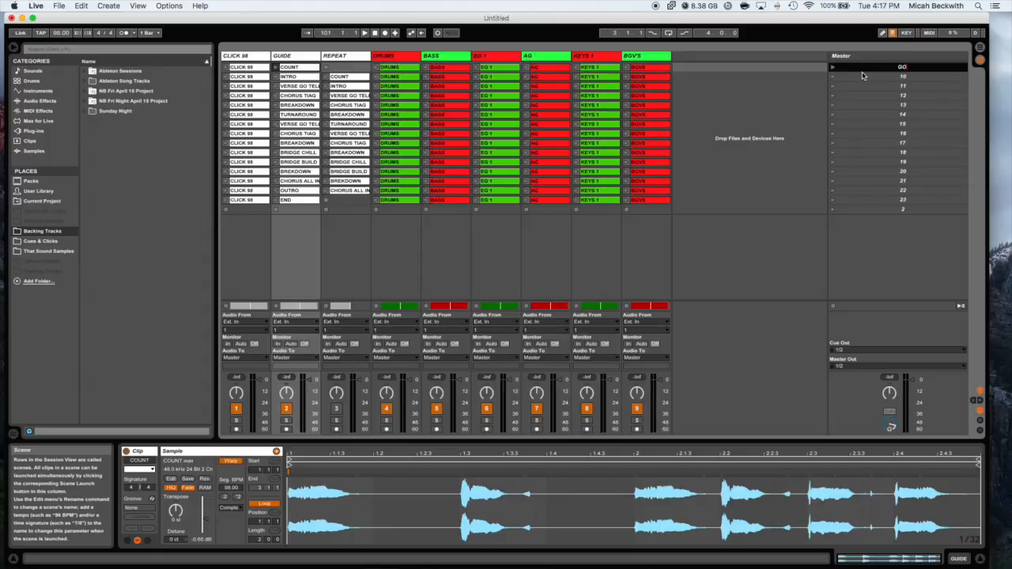
pyautogui.write('ELL IT/T')
pyautogui.write('HIS IS AMA')
pyautogui.write('ZING GRA')
pyautogui.press('BackSpace')
pyautogui.press('BackSpace')
pyautogui.press('BackSpace')
pyautogui.press('BackSpace')
pyautogui.press('BackSpace')
pyautogui.press('BackSpace')
pyautogui.press('BackSpace')
pyautogui.press('BackSpace')
pyautogui.press('BackSpace')
pyautogui.press('BackSpace')
pyautogui.press('BackSpace')
pyautogui.press('BackSpace')
pyautogui.press('BackSpace')
pyautogui.press('BackSpace')
pyautogui.press('BackSpace')
pyautogui.press('BackSpace')
pyautogui.press('BackSpace')
pyautogui.press('BackSpace')
pyautogui.write('IAG')
pyautogui.write('98 BPM 4/4')
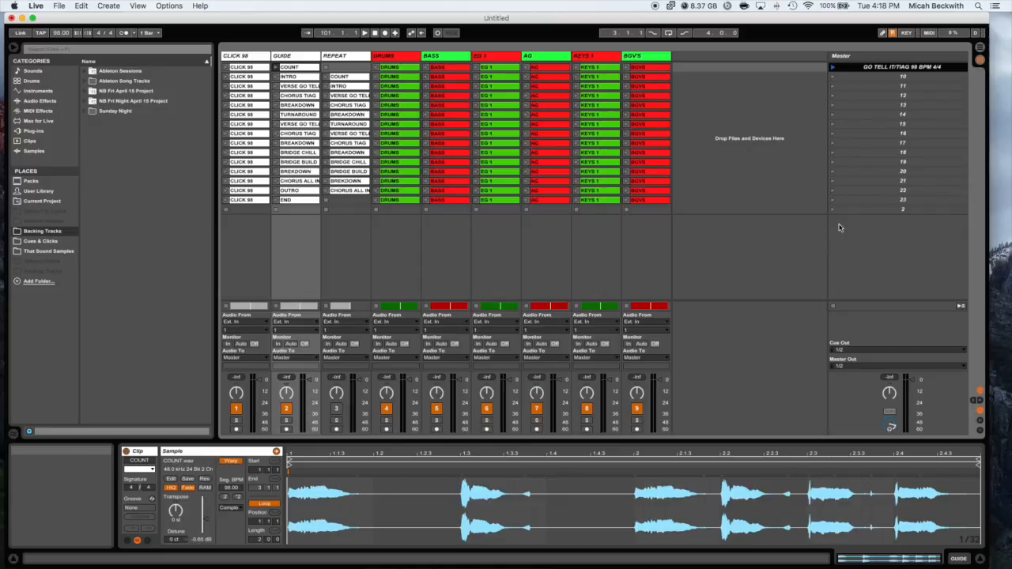
pyautogui.rightClick(851, 68)
pyautogui.click(860, 214)
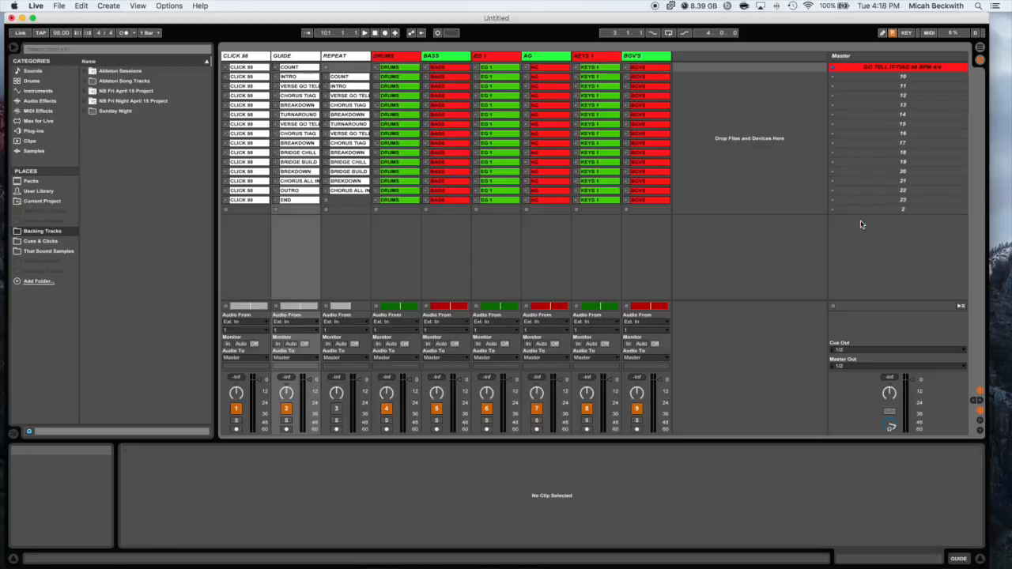
# Rename the second, third and fourth scenes to INTRO, VERSE GO TELL IT and CHORUS TIAG.
pyautogui.click(857, 77)
pyautogui.press('super+r')
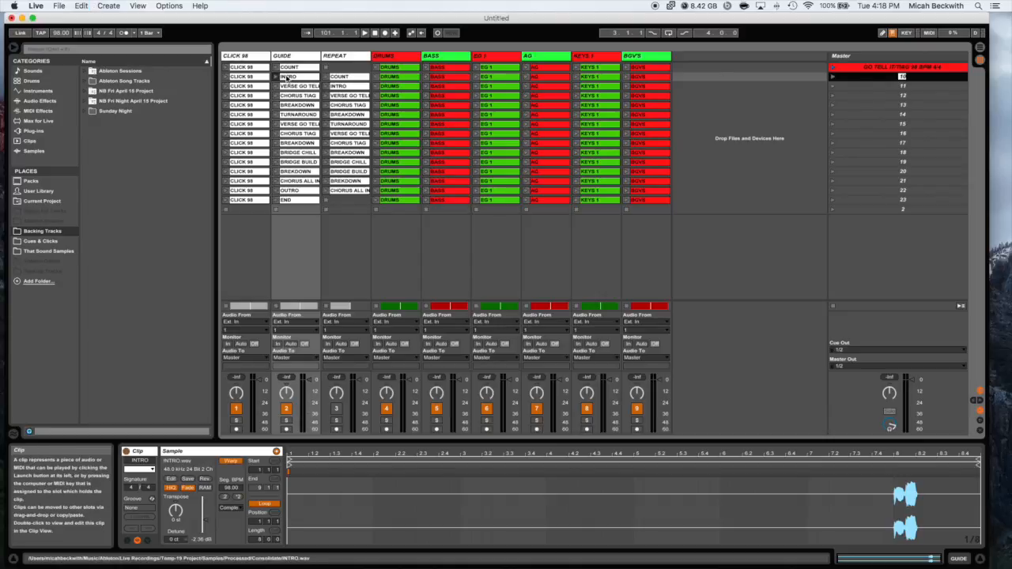
pyautogui.write('INTRO')
pyautogui.press('Tab')
pyautogui.write('VERSE GO TELL IT')
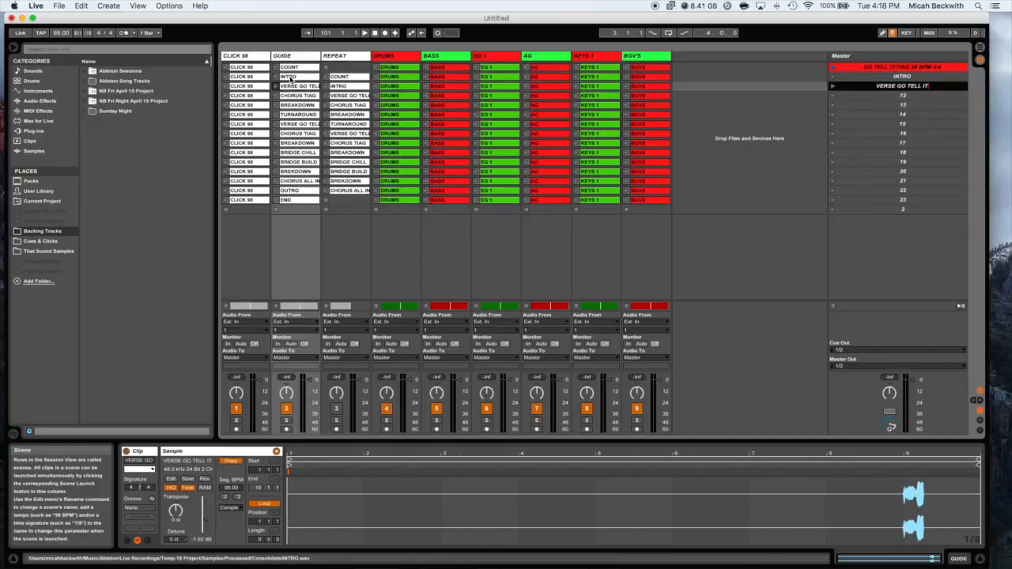
pyautogui.press('Tab')
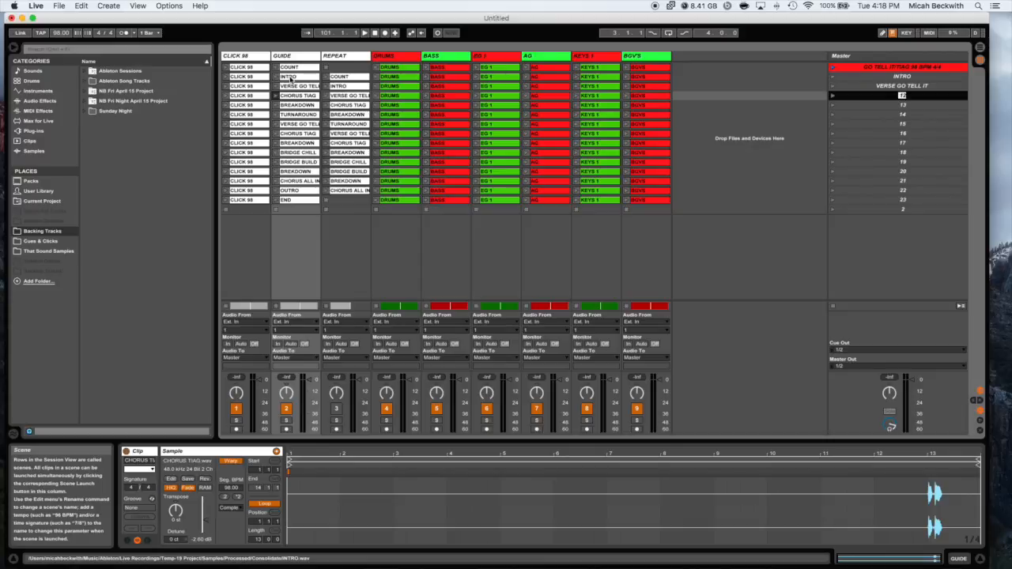
pyautogui.write('CHORUS TIAG')
pyautogui.press('Tab')
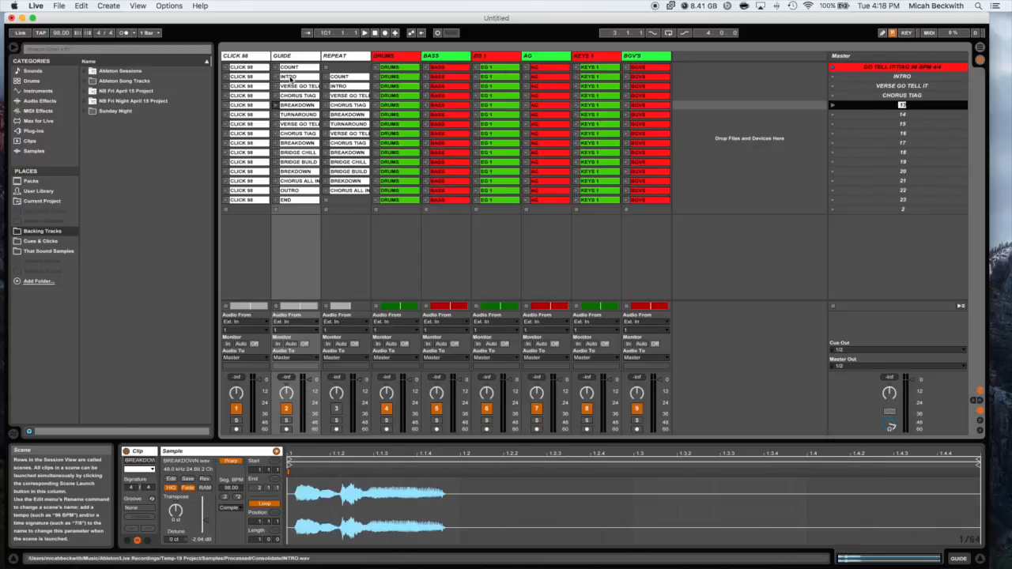
# Rename the three scenes below CHORUS TIAG to BREAKDOWN, TURNAROUND and VERSE GO TELL IT.
pyautogui.write('BREAKDOWN')
pyautogui.press('Tab')
pyautogui.write('TURNAROUND')
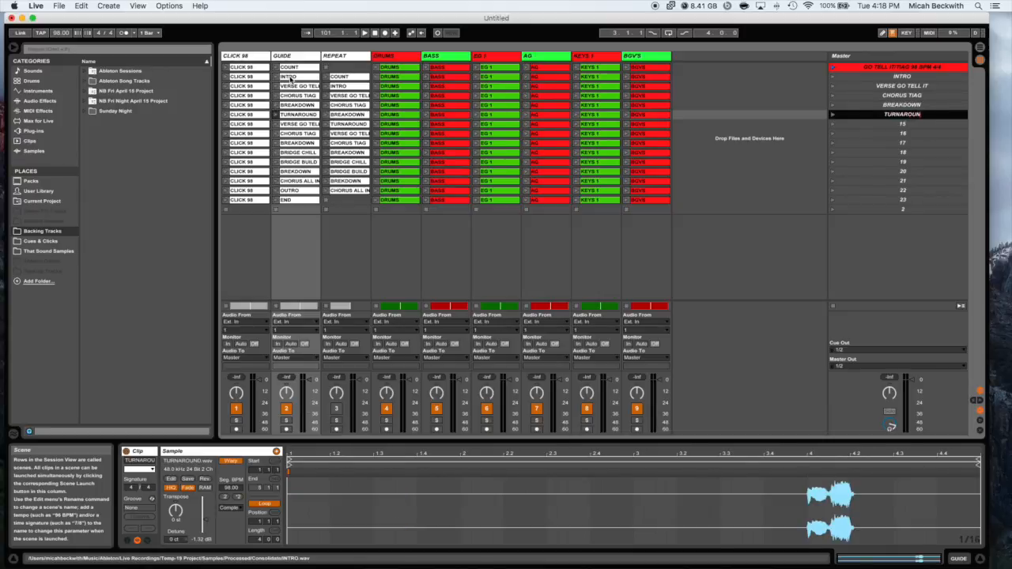
pyautogui.press('Tab')
pyautogui.write('VERSE GO TELL IT')
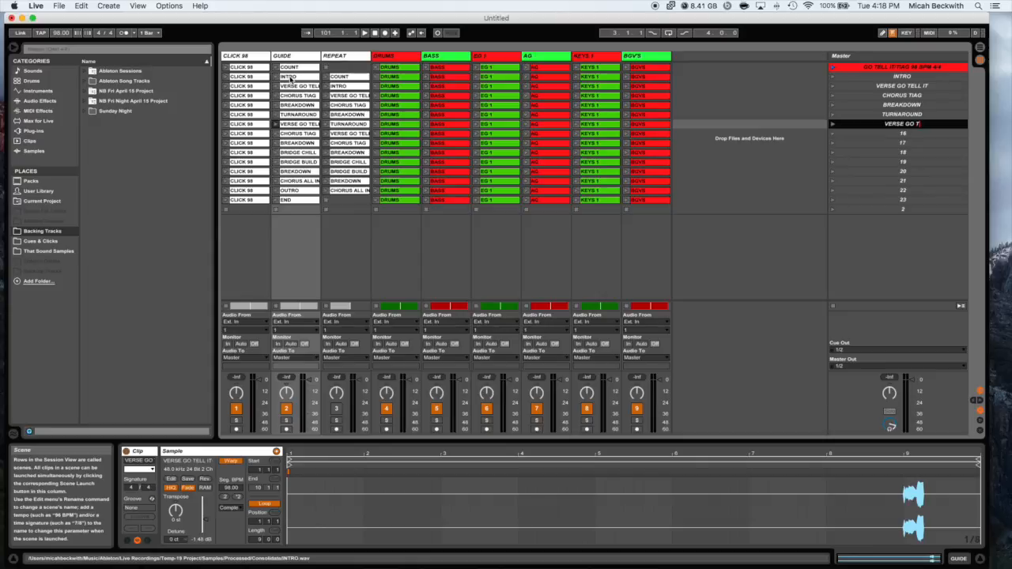
pyautogui.press('Tab')
# Rename the three scenes after the second VERSE GO TELL IT to CHORUS TIAG, BREAKDOWN and BRIDGE CHILL.
pyautogui.write('CHORUS TIAG')
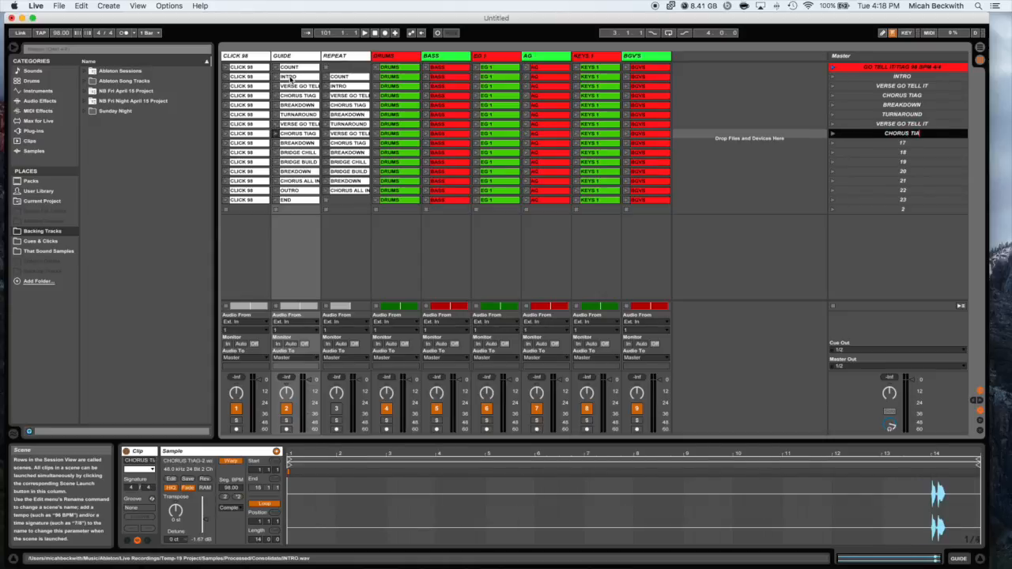
pyautogui.press('Tab')
pyautogui.write('BREAKDOWN')
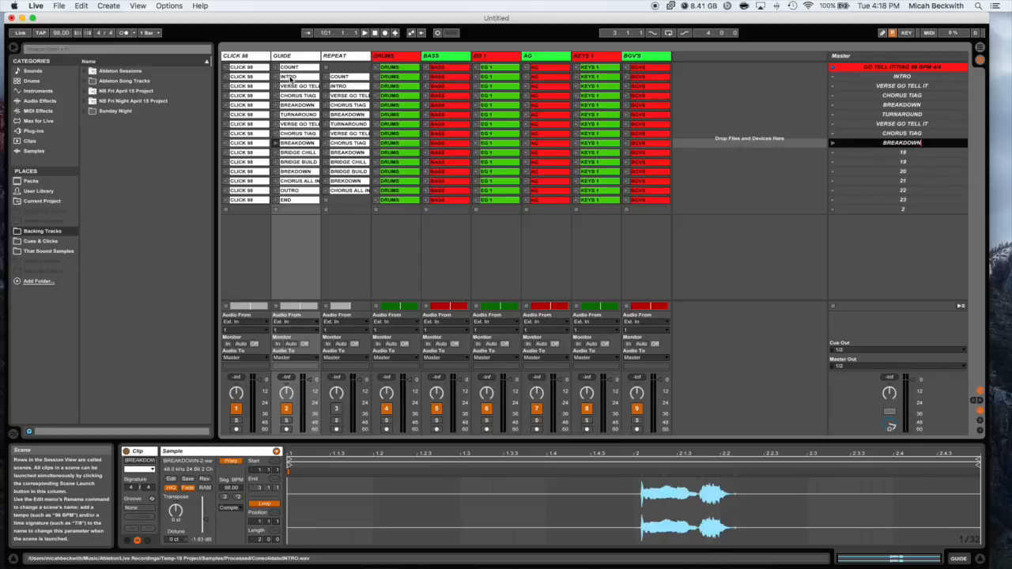
pyautogui.press('Tab')
pyautogui.write('BRIDGE CHILL')
pyautogui.press('Tab')
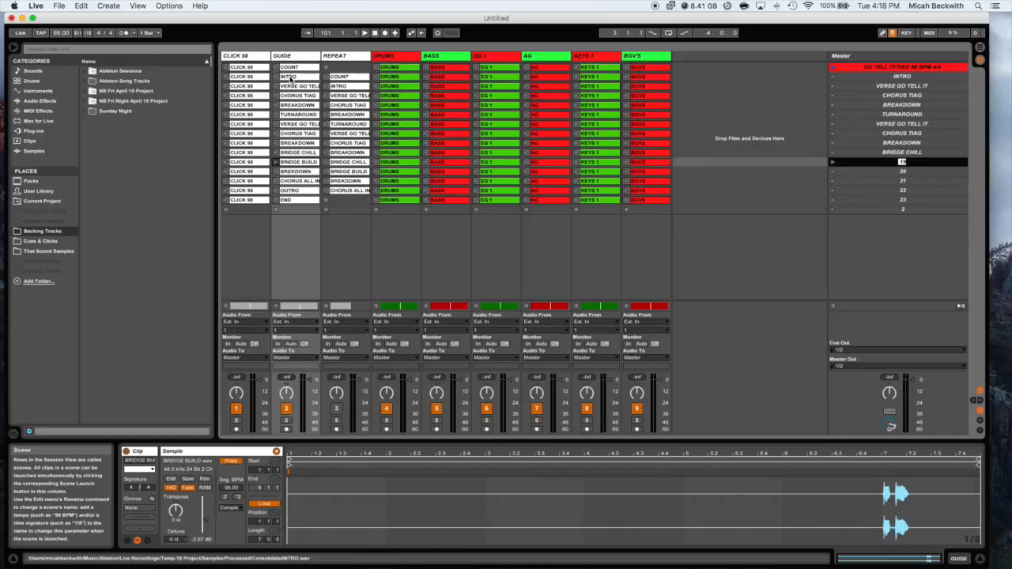
# Rename the three scenes below BRIDGE CHILL to BRIDGE BUILD, BREAKDOWN and CHORUS ALL IN.
pyautogui.write('BRIDGE BUILD')
pyautogui.press('Tab')
pyautogui.write('BREAKDOWN')
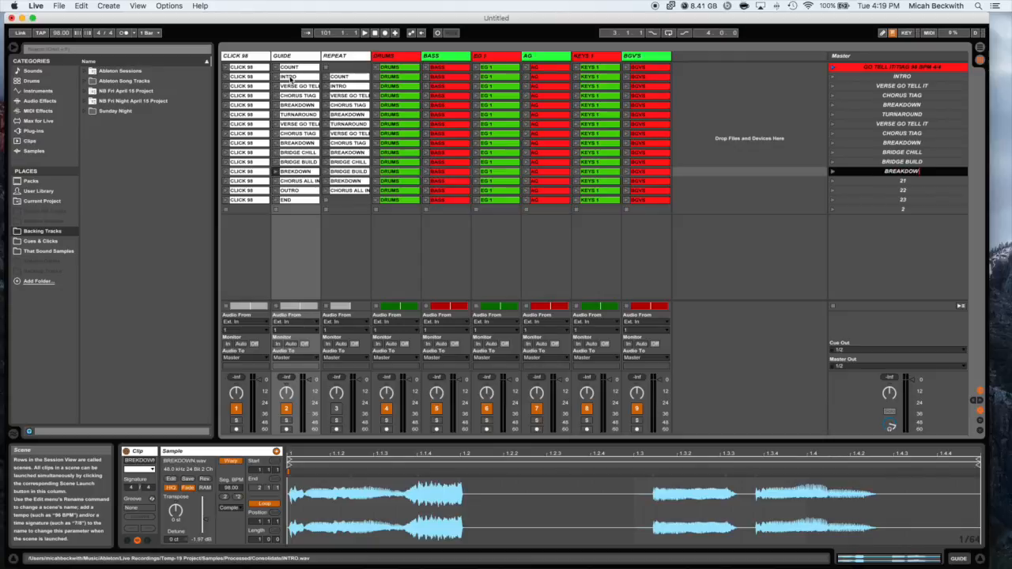
pyautogui.press('Tab')
pyautogui.write('CHORUS ALL IN')
pyautogui.press('Tab')
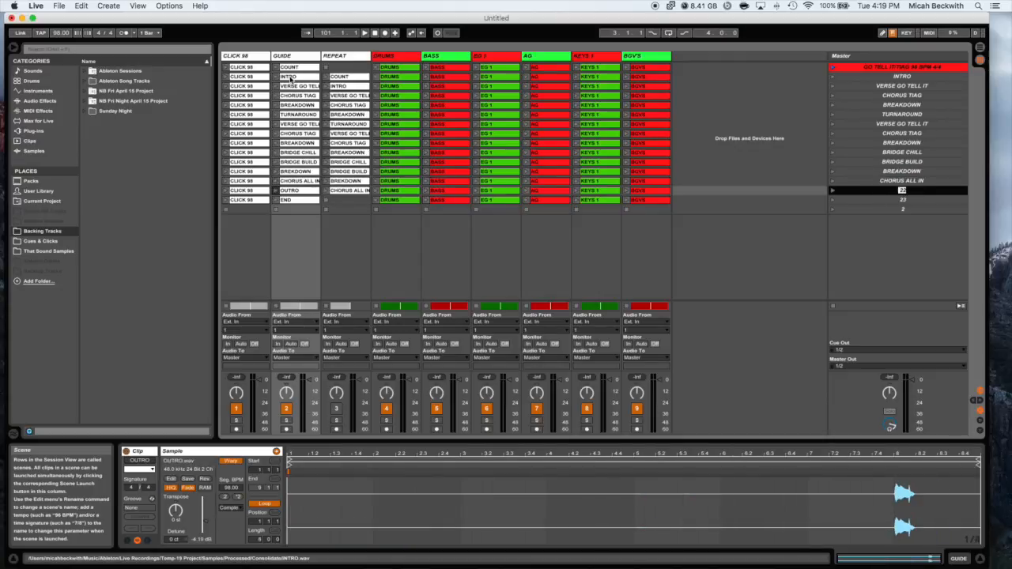
# Rename the two scenes below CHORUS ALL IN to OUTRO and END, and clear the name of the empty scene beneath.
pyautogui.write('OUTRO')
pyautogui.press('Tab')
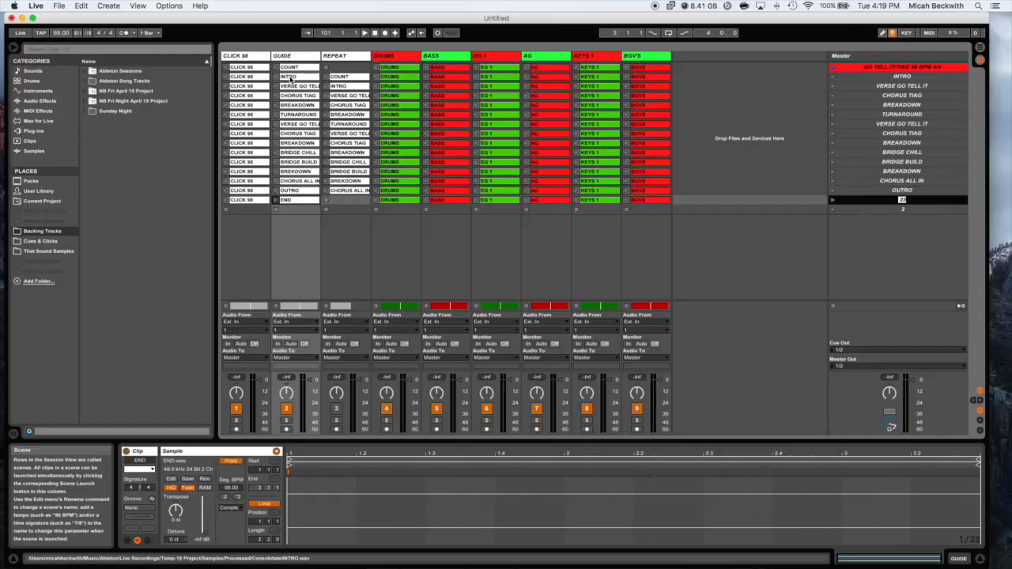
pyautogui.press('Tab')
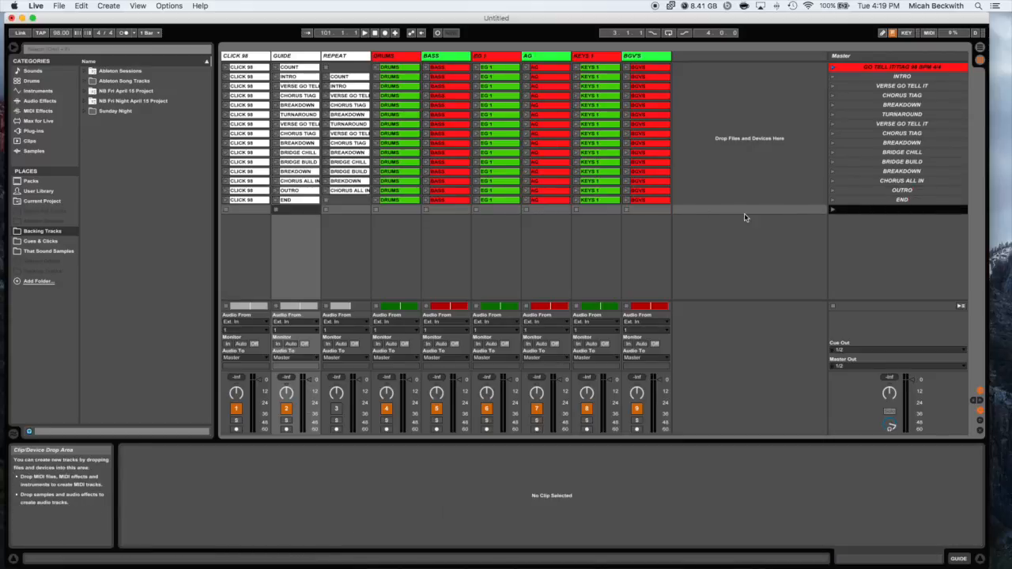
# Colour all the scenes from INTRO to END white.
pyautogui.click(860, 79)
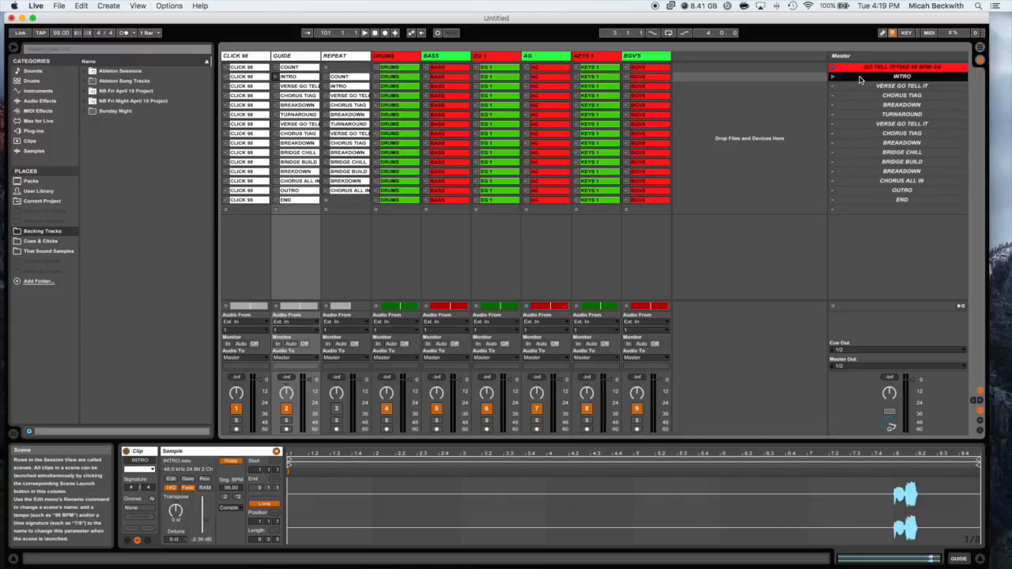
pyautogui.keyDown('shift'); pyautogui.click(866, 202); pyautogui.keyUp('shift')
pyautogui.rightClick(866, 201)
pyautogui.click(974, 346)
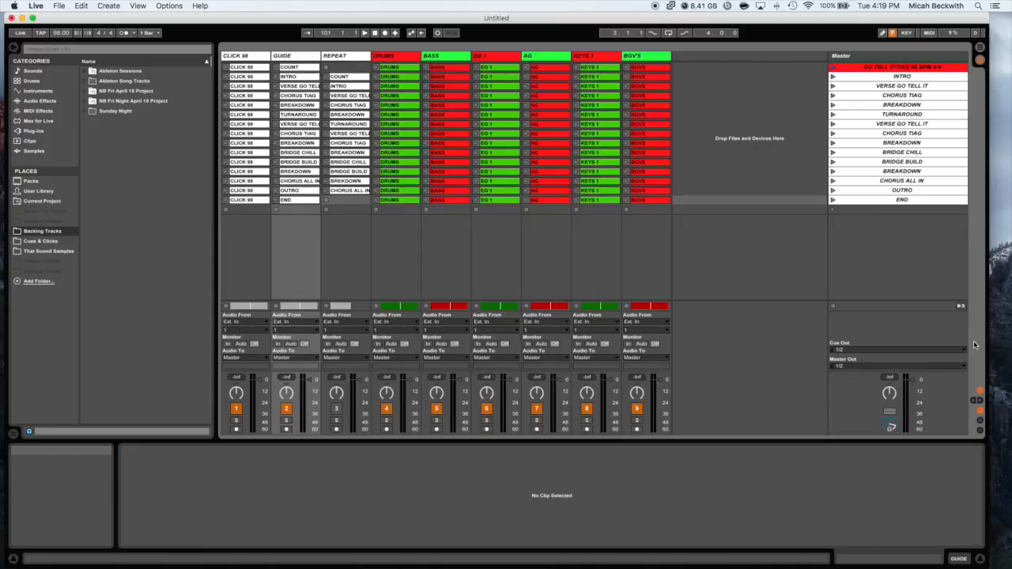
# Launch the first scene, and turn off Loop for all audio clips across the nine tracks.
pyautogui.click(833, 68)
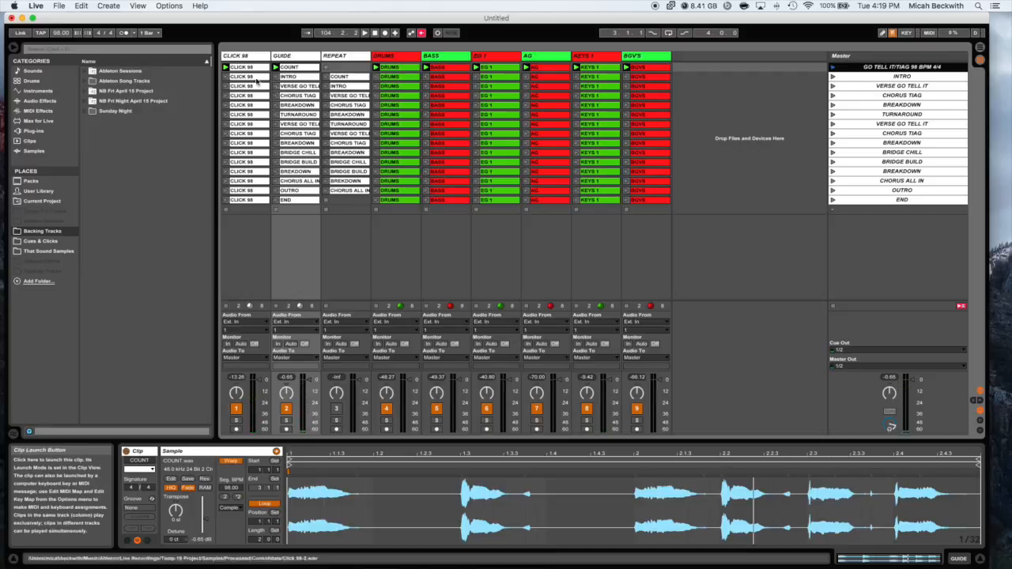
pyautogui.press('Left')
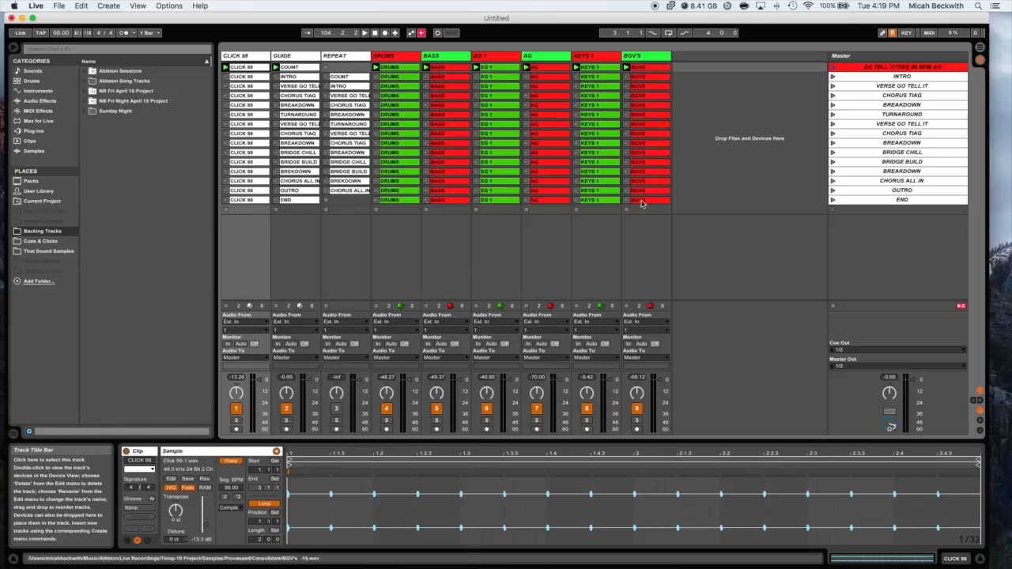
pyautogui.press('super+a')
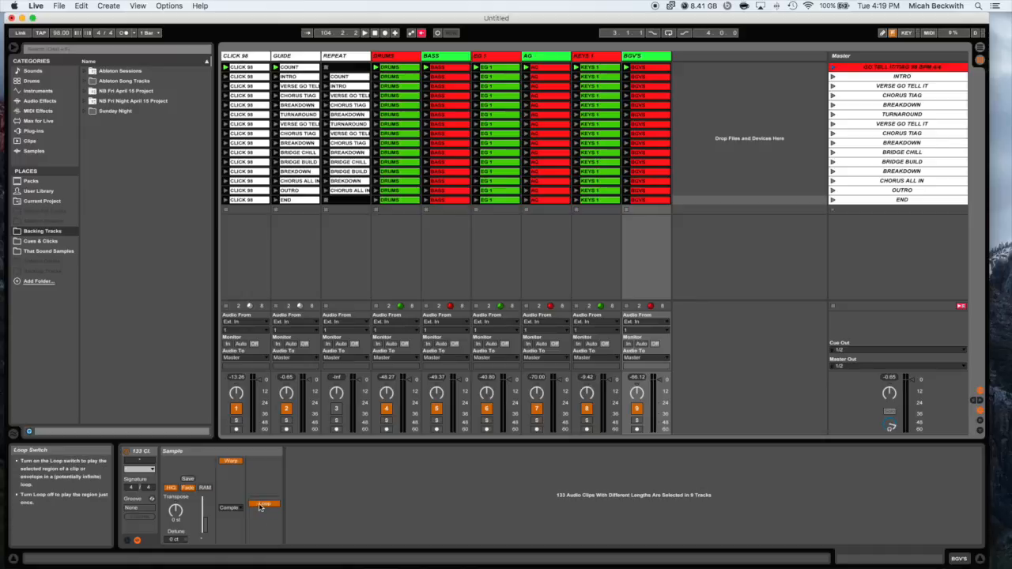
pyautogui.click(263, 505)
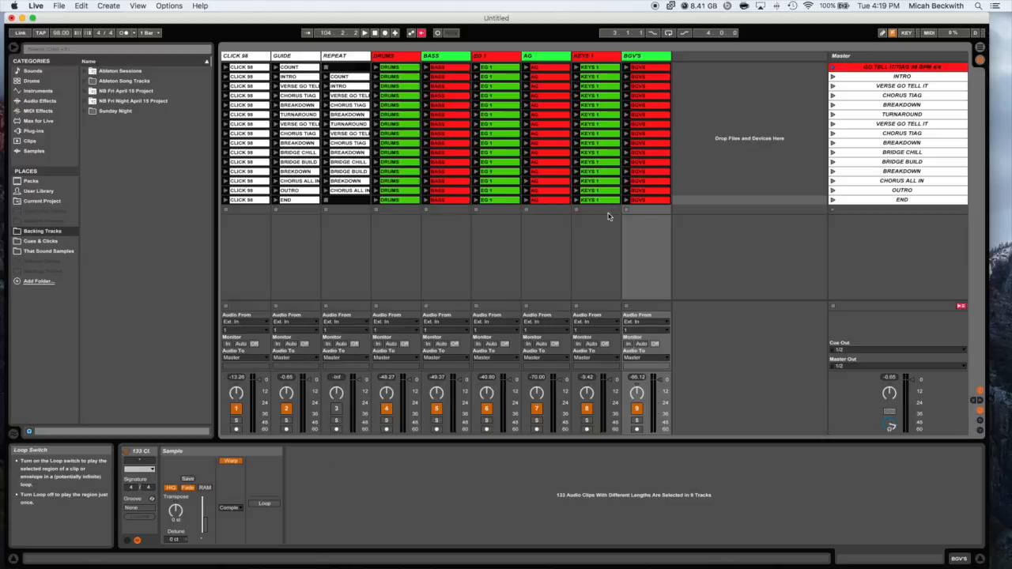
# Play the GO TELL IT/TIAG scene and launch the INTRO scene to check playback without looping.
pyautogui.click(834, 67)
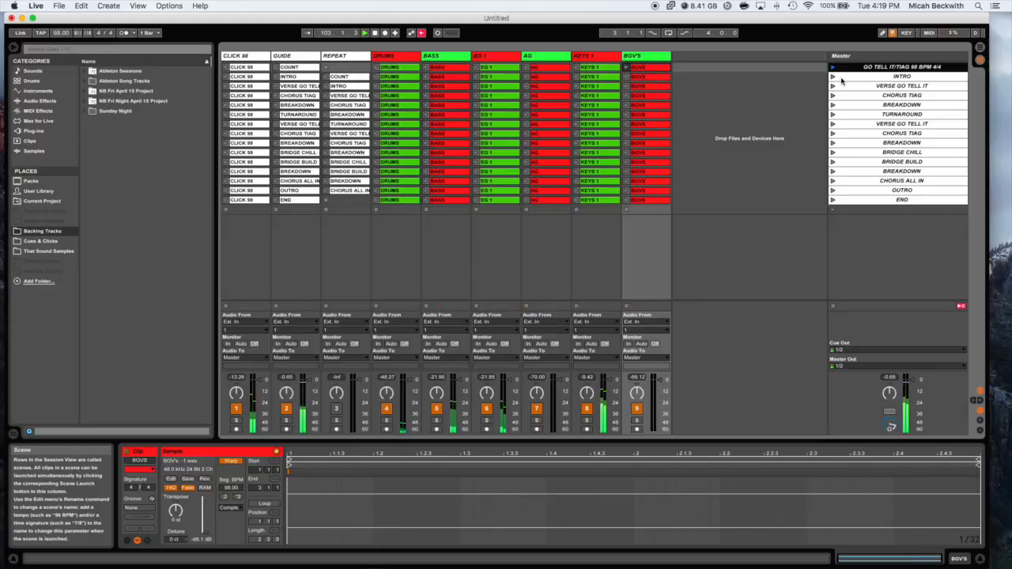
pyautogui.click(833, 67)
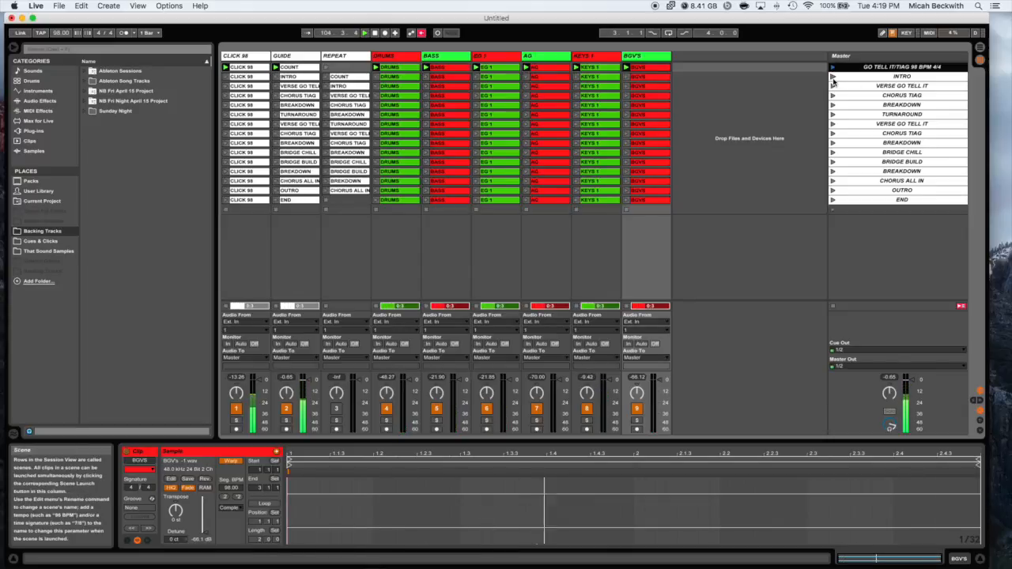
pyautogui.click(832, 76)
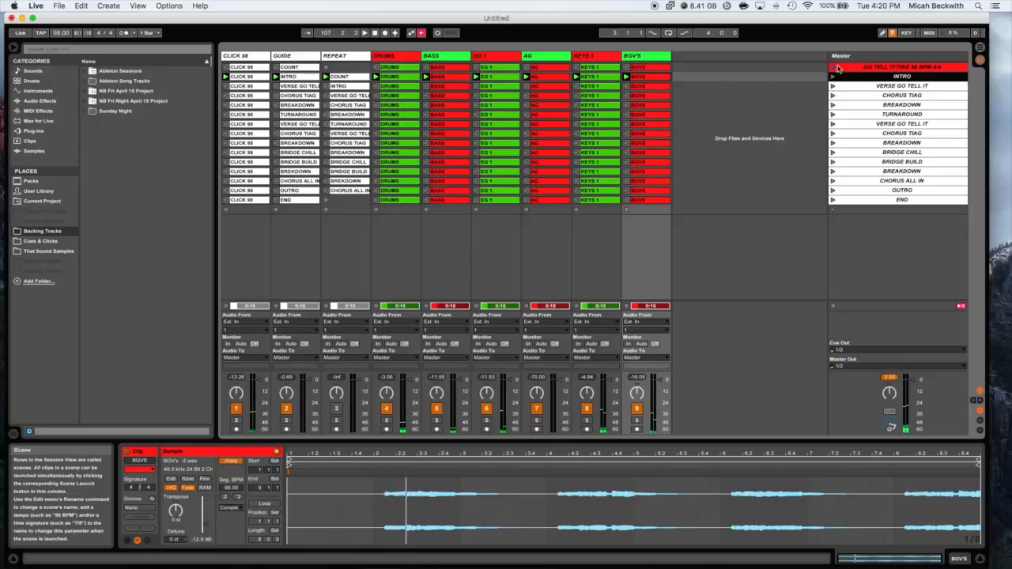
# Load the Max audio effect Follow SCENE 4.0.2 onto the GUIDE track, with Clip End as trigger type and Next as follow action.
pyautogui.click(294, 59)
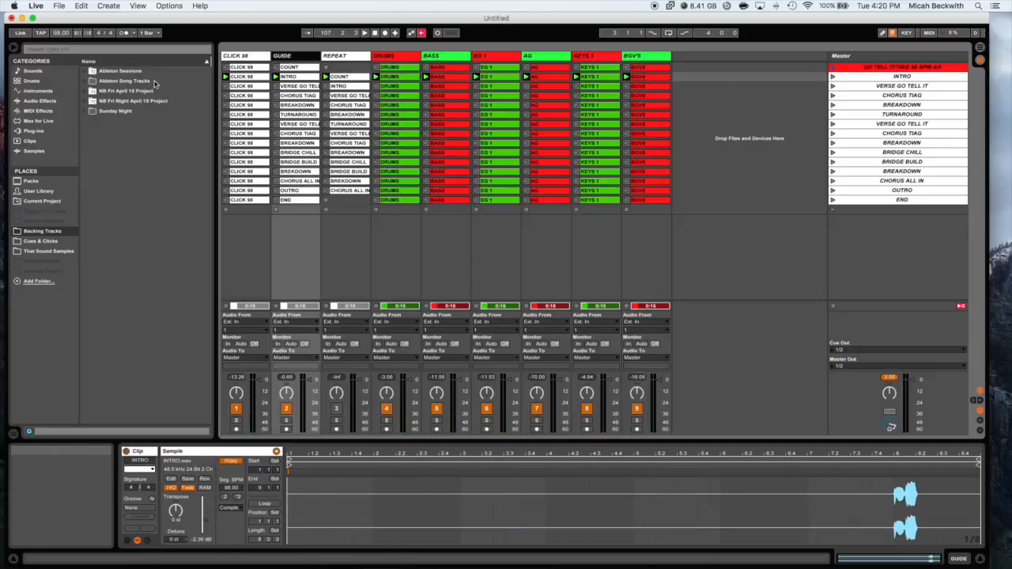
pyautogui.click(38, 121)
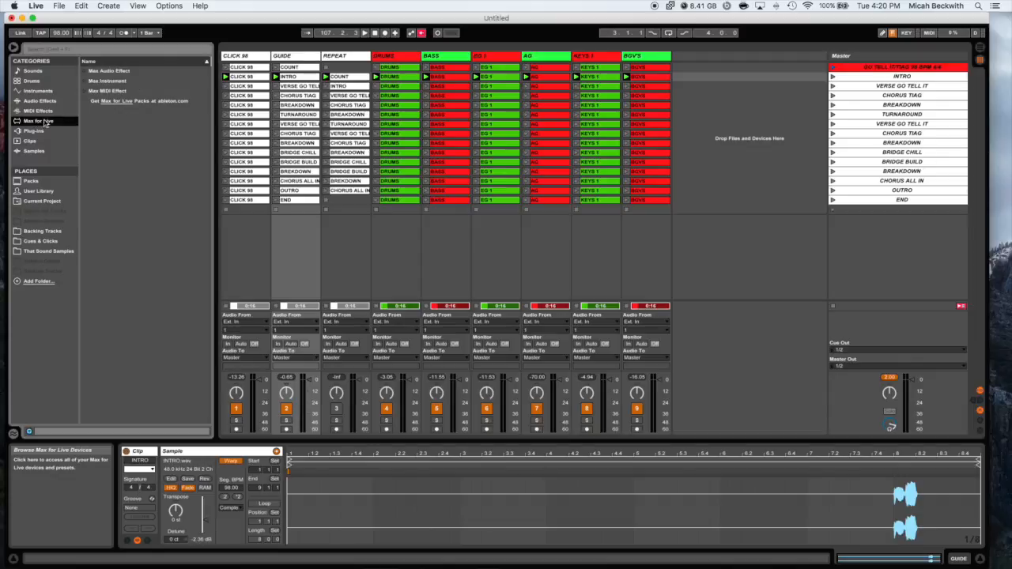
pyautogui.click(85, 72)
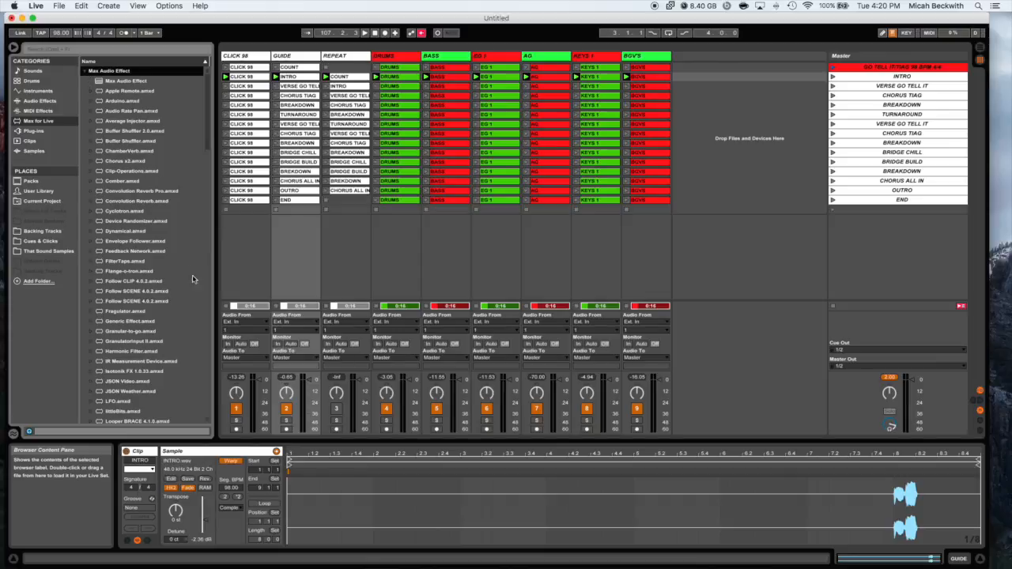
pyautogui.scroll(-2, 193, 279)
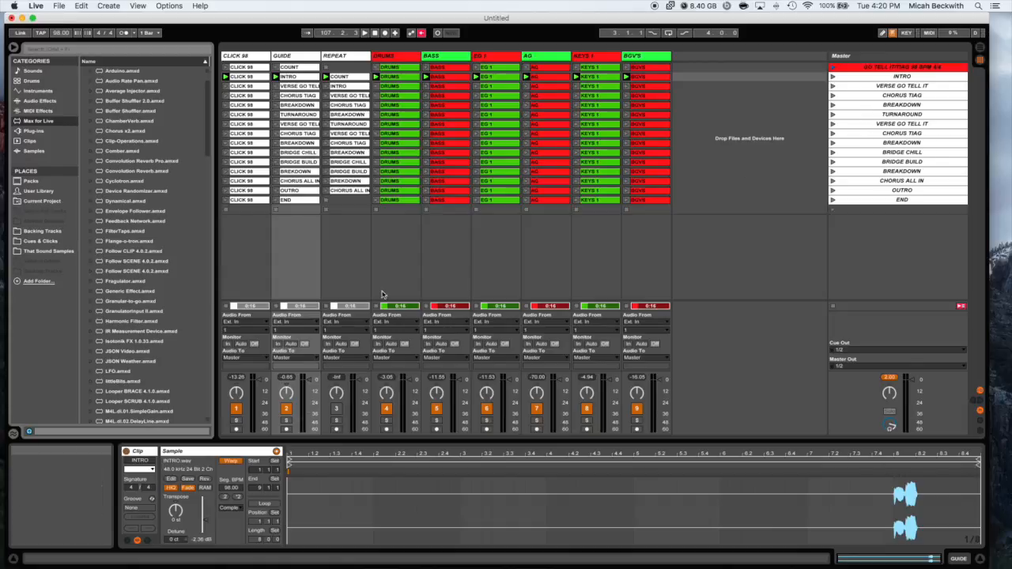
pyautogui.click(293, 57)
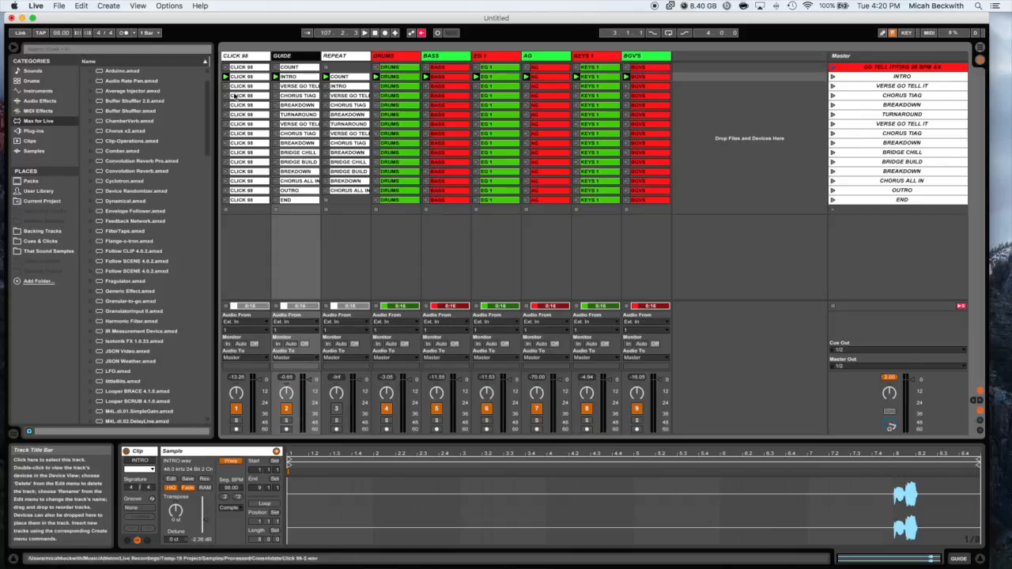
pyautogui.click(133, 262)
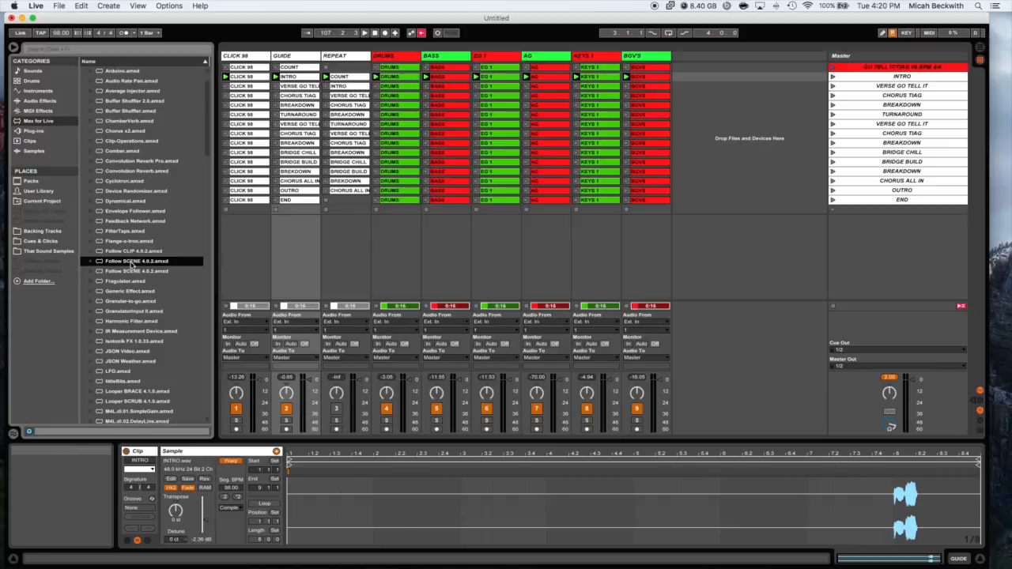
pyautogui.press('Return')
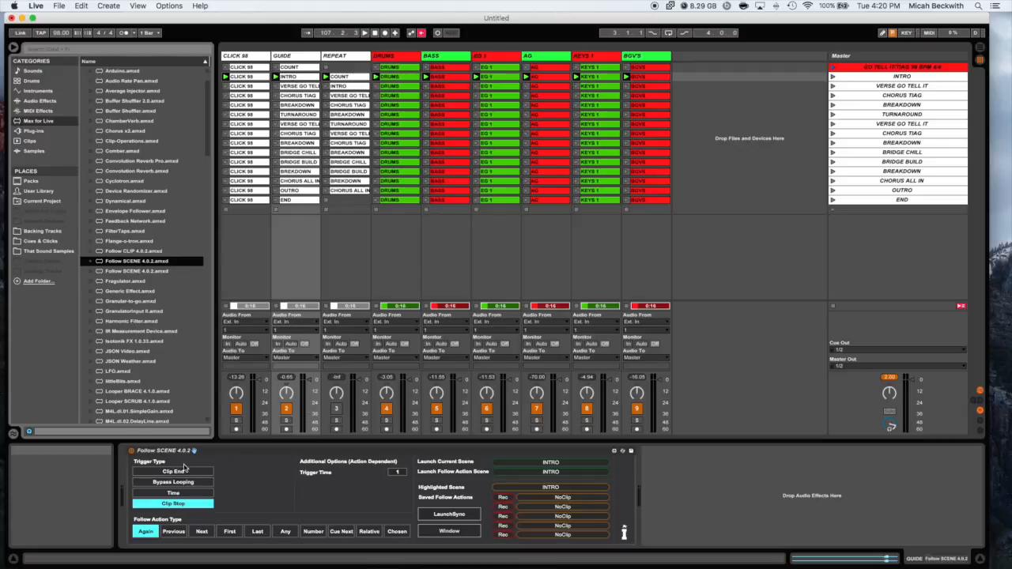
pyautogui.click(175, 472)
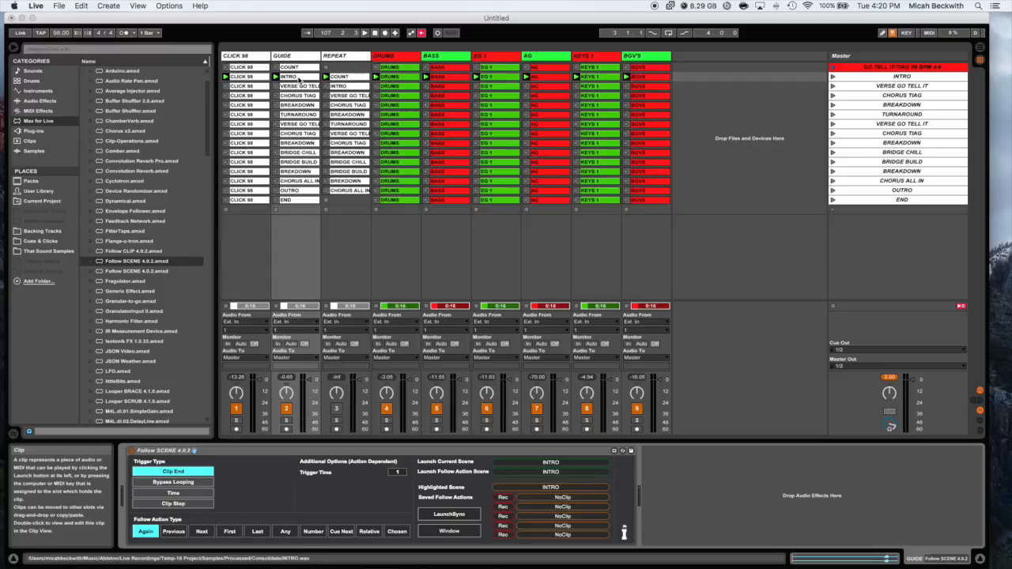
pyautogui.click(202, 532)
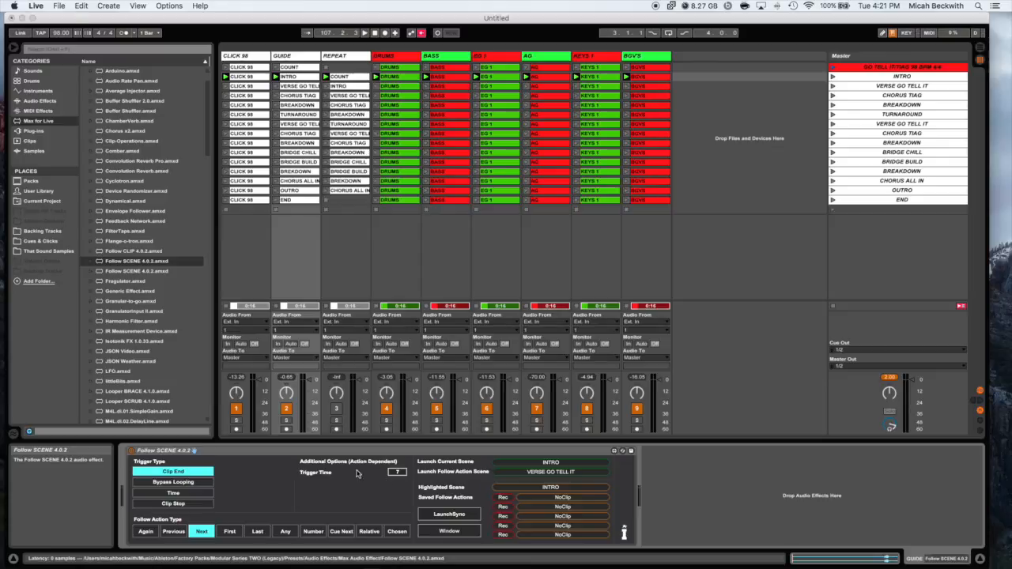
# Play the song from the first scene into VERSE GO TELL IT, checking the follow action in the GUIDE clip and device views.
pyautogui.click(833, 67)
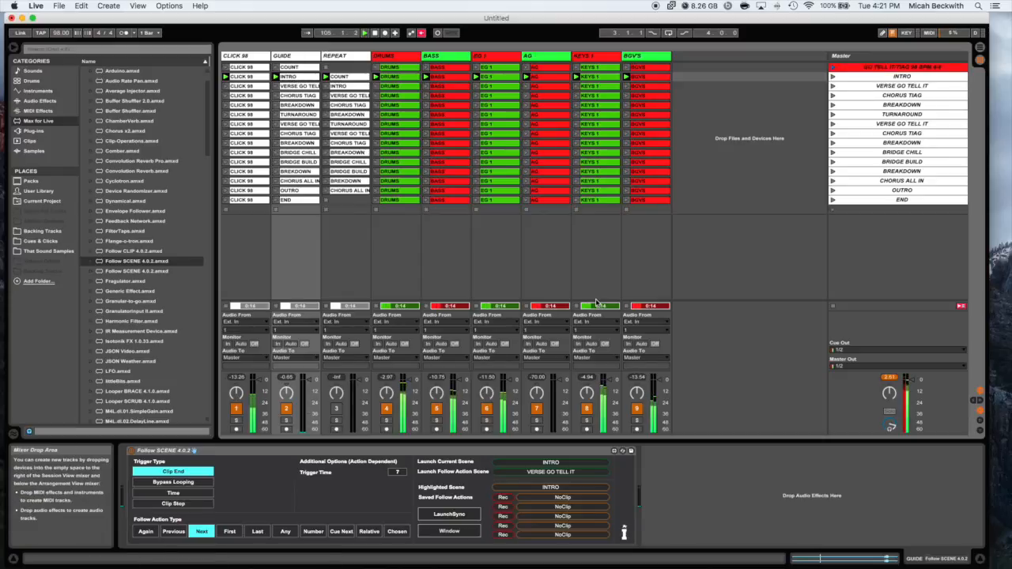
pyautogui.hotkey('shift', 'Tab')
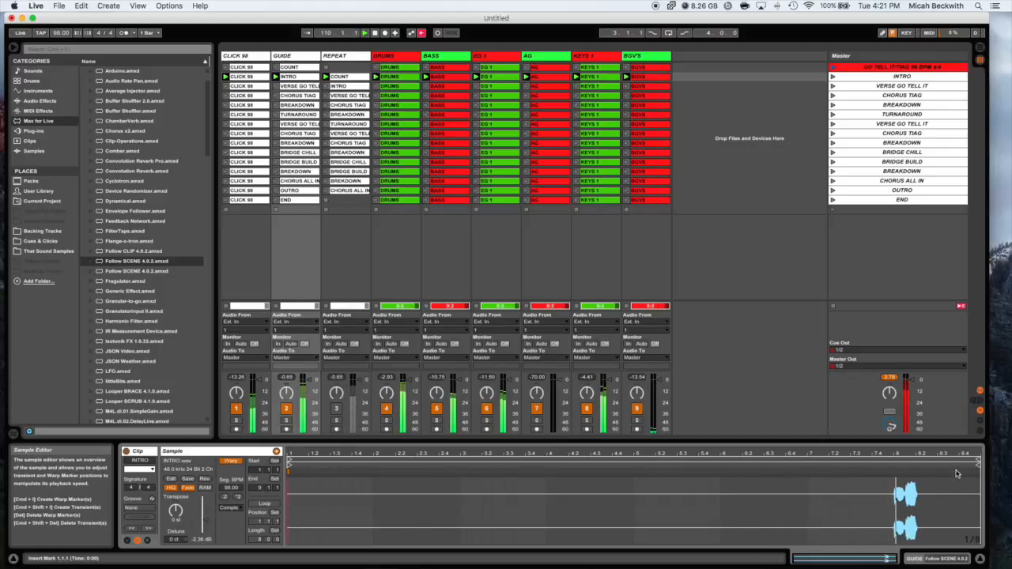
pyautogui.click(834, 85)
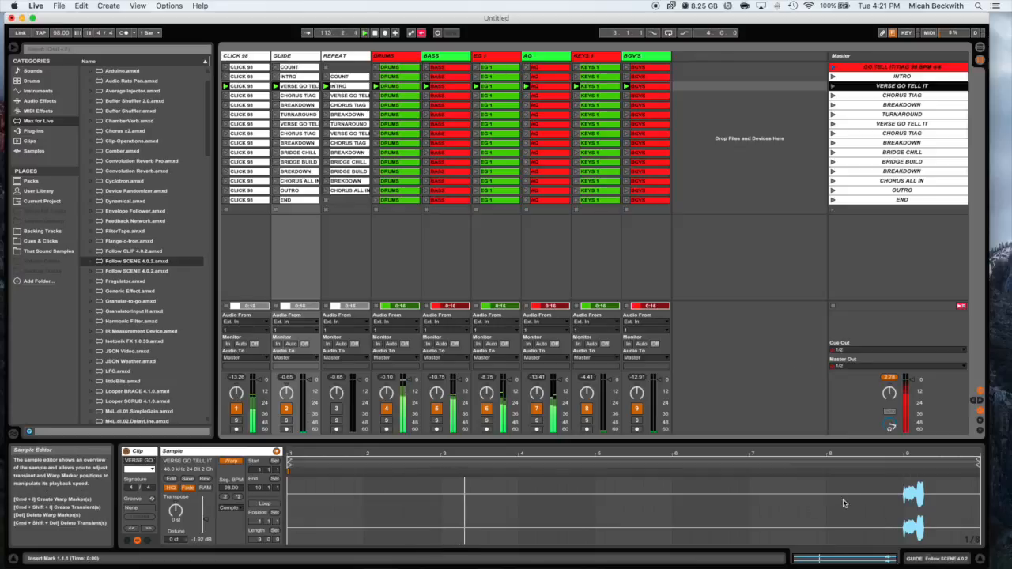
pyautogui.click(909, 559)
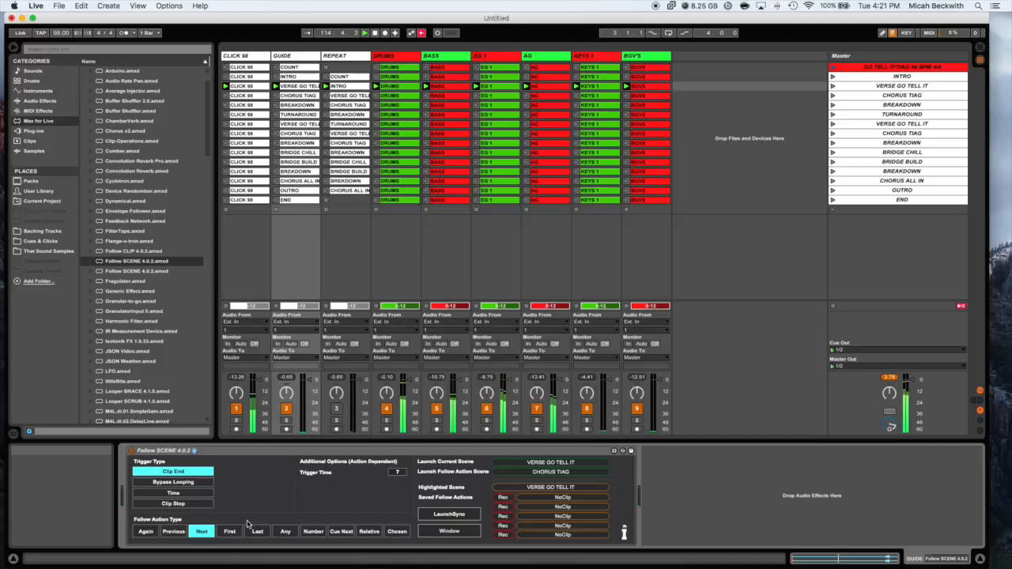
# Try Again as the Follow SCENE action type, restore Next, and switch back to the clip view.
pyautogui.click(145, 532)
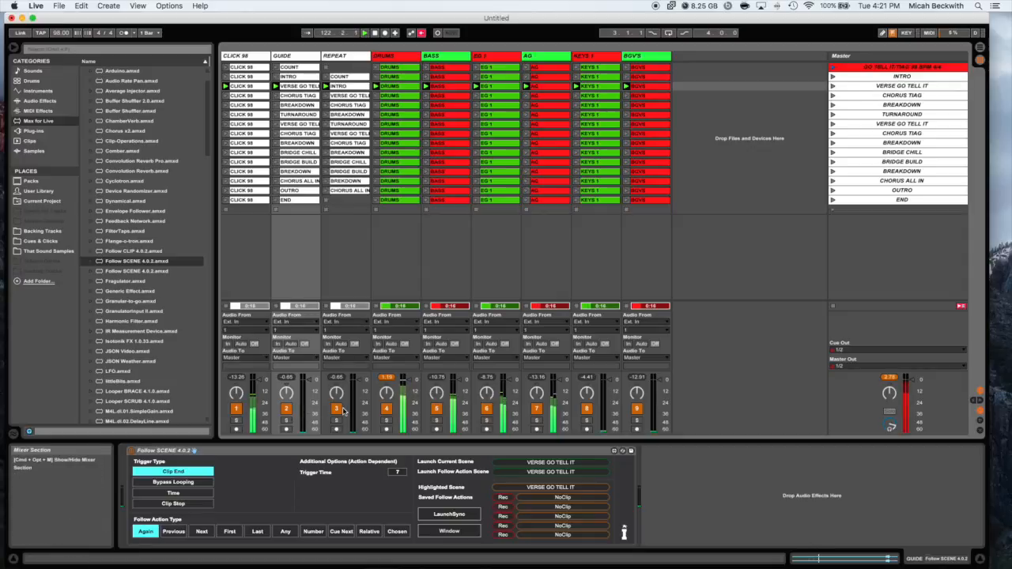
pyautogui.click(201, 532)
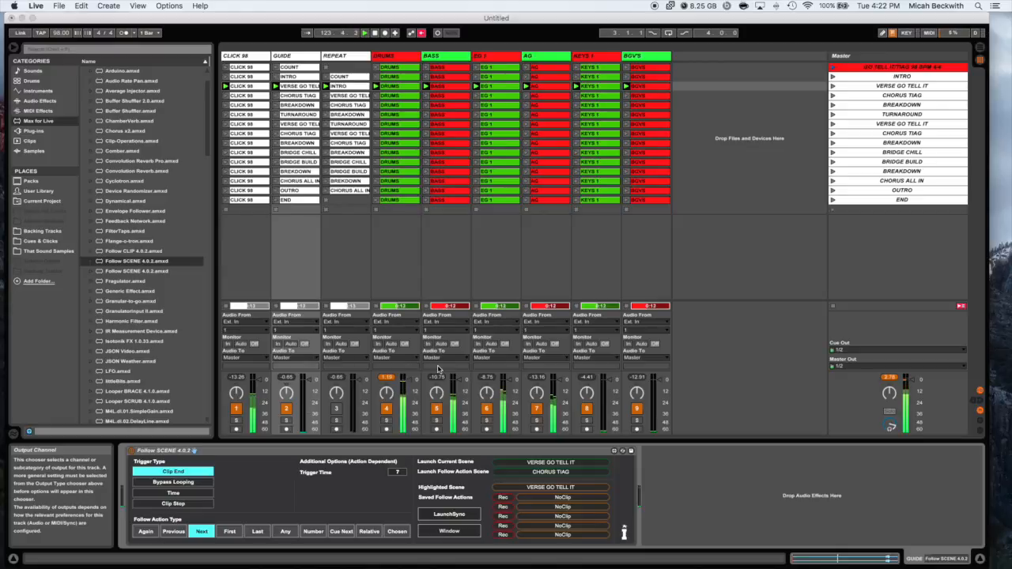
pyautogui.hotkey('shift', 'Tab')
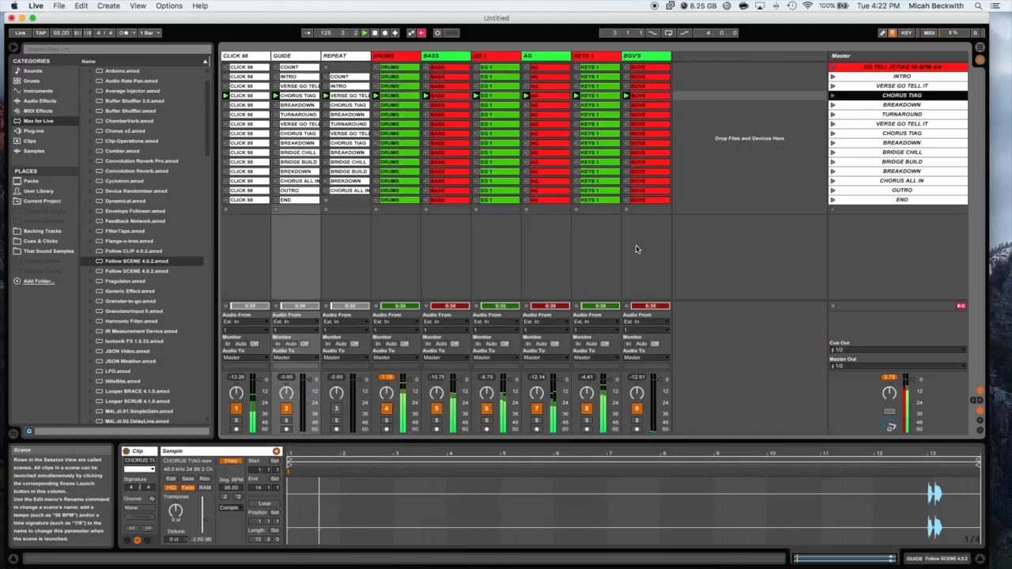
# Set the warp mode of all clips on the BASS through BGV'S tracks to Complex Pro.
pyautogui.click(438, 71)
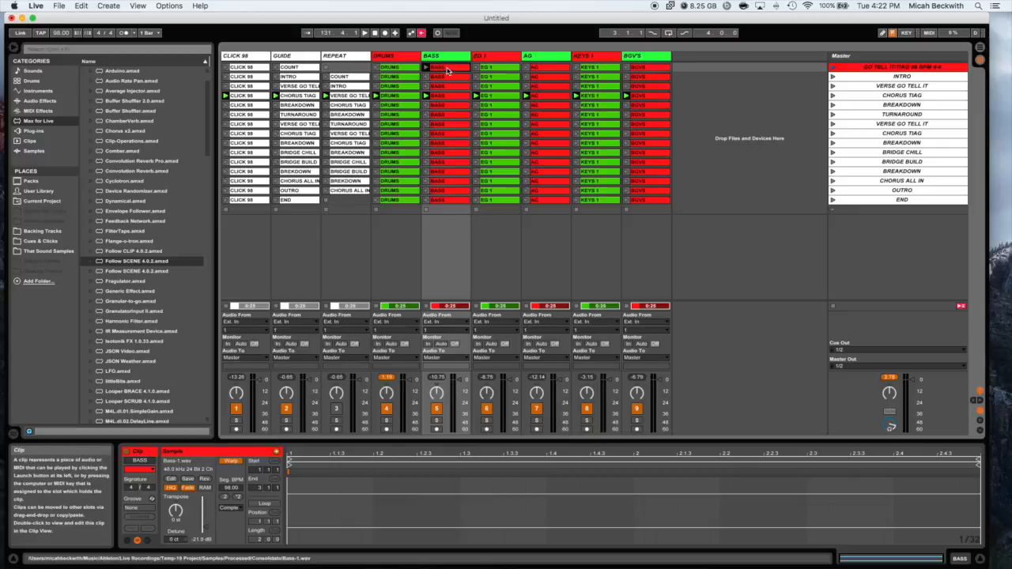
pyautogui.keyDown('shift'); pyautogui.click(660, 203); pyautogui.keyUp('shift')
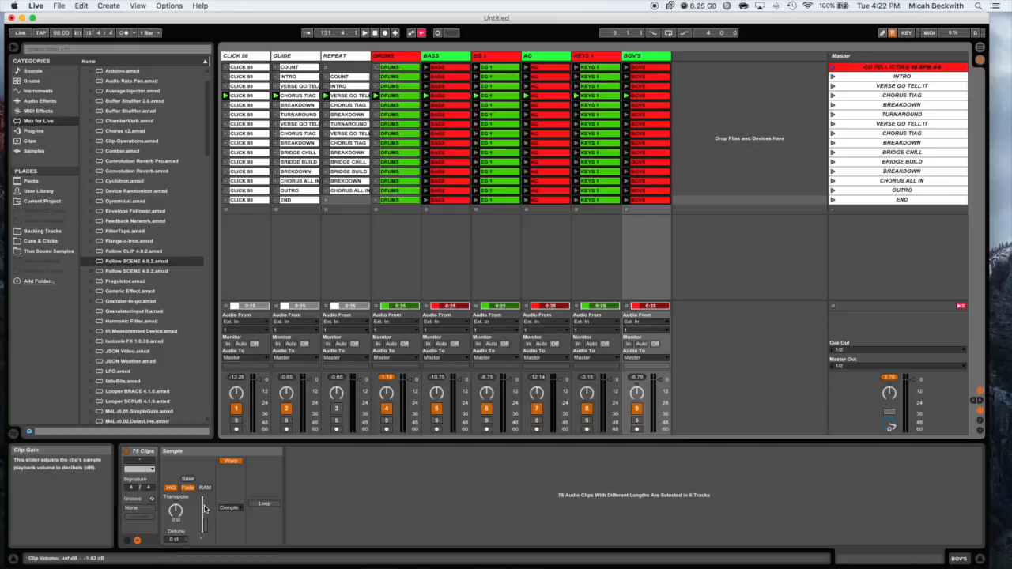
pyautogui.click(228, 508)
pyautogui.click(235, 555)
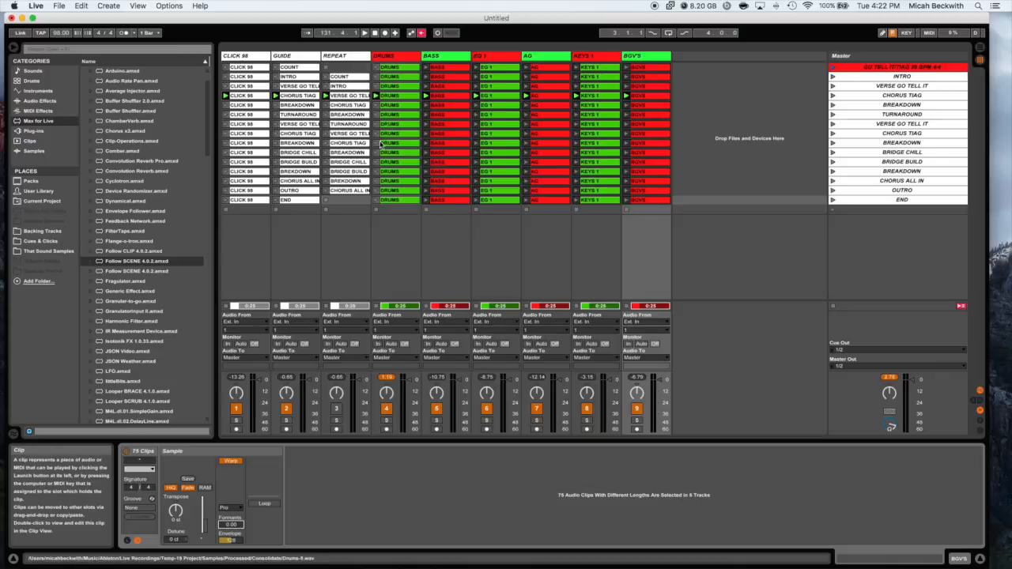
# Set the warp mode of all clips on the DRUMS track to Beats.
pyautogui.click(399, 69)
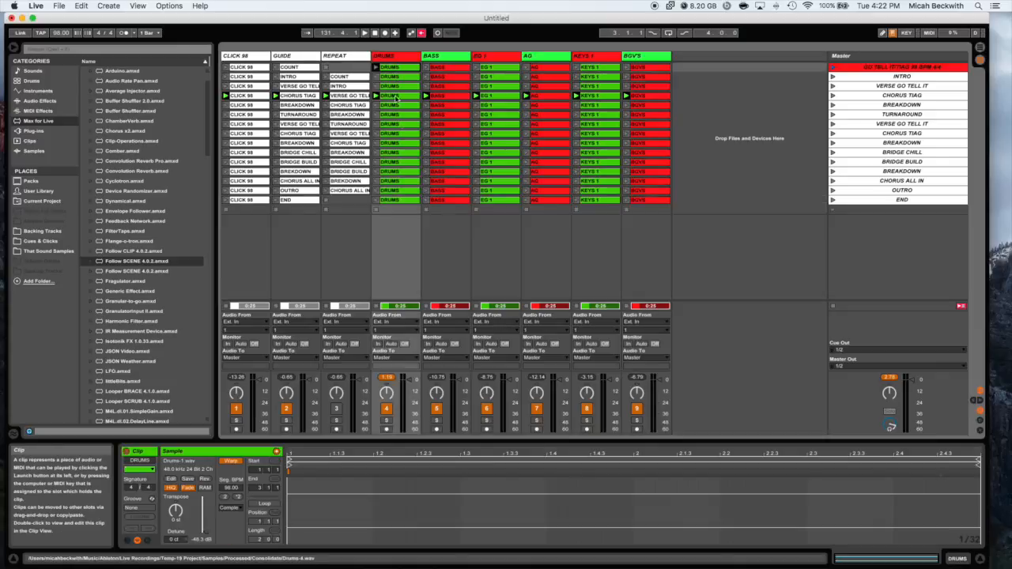
pyautogui.keyDown('shift'); pyautogui.click(399, 200); pyautogui.keyUp('shift')
pyautogui.click(233, 514)
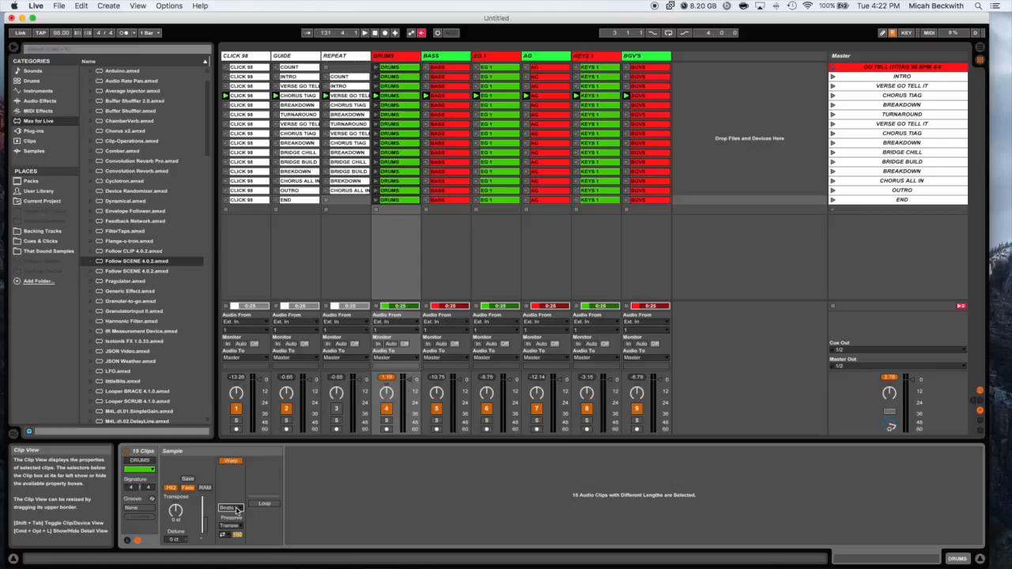
pyautogui.click(235, 514)
# Set the warp mode of all clips on the CLICK 98 track to Beats.
pyautogui.click(253, 82)
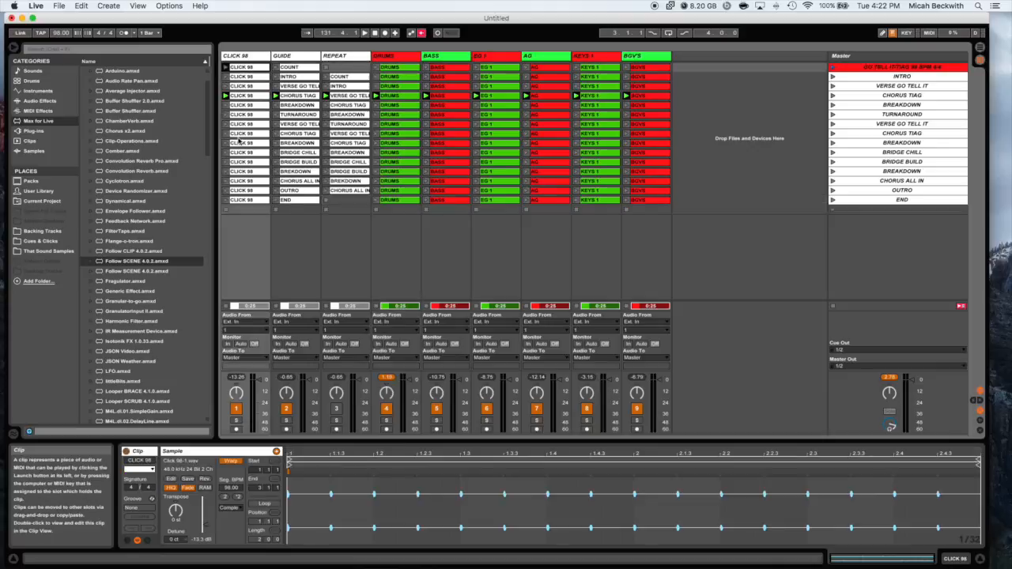
pyautogui.keyDown('shift'); pyautogui.click(252, 197); pyautogui.keyUp('shift')
pyautogui.click(236, 514)
pyautogui.click(231, 515)
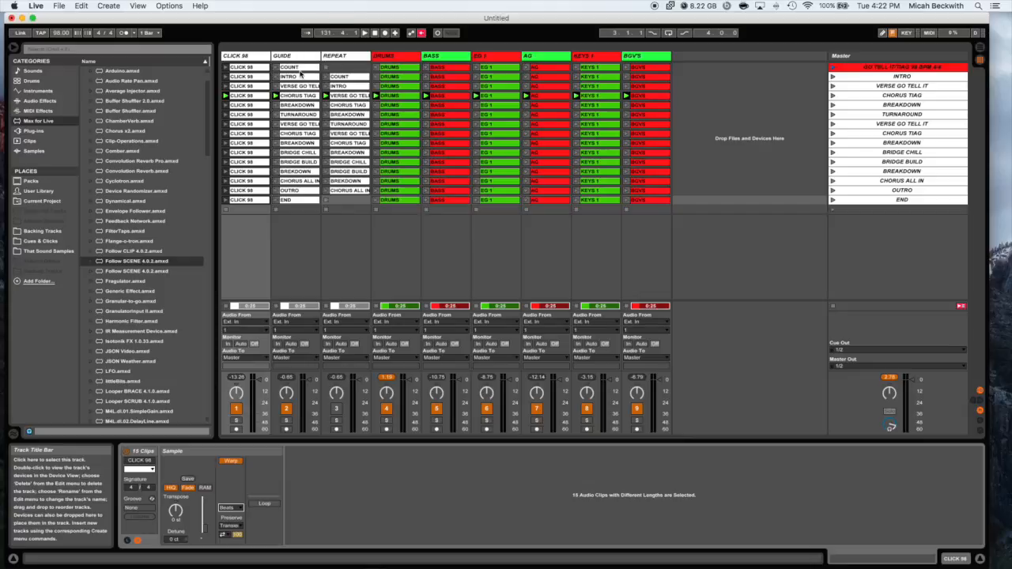
# Play from the first scene, try transposing the BASS through BGV'S clips to 2 st, and reset their transposition to 0 st.
pyautogui.click(832, 67)
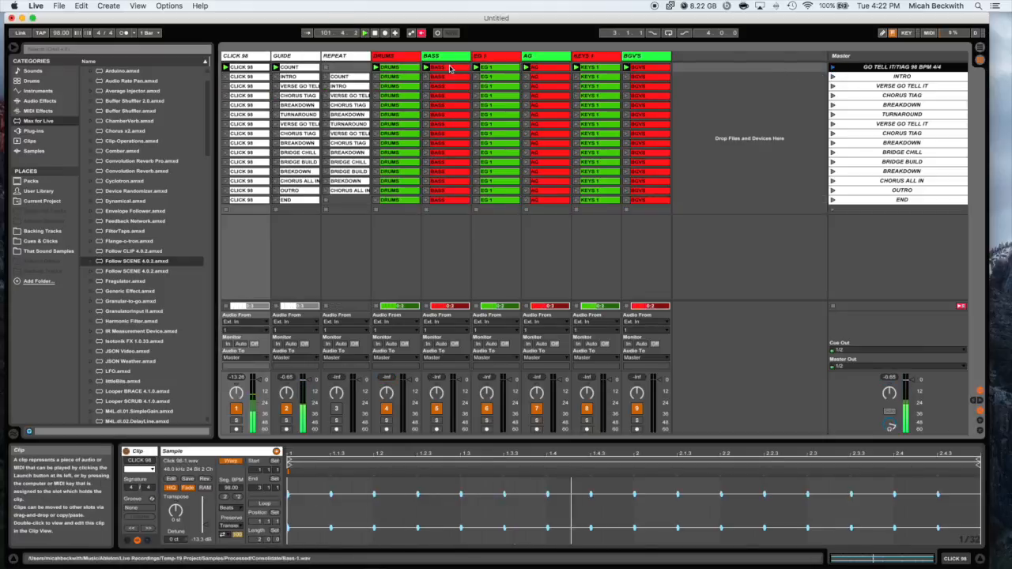
pyautogui.click(450, 69)
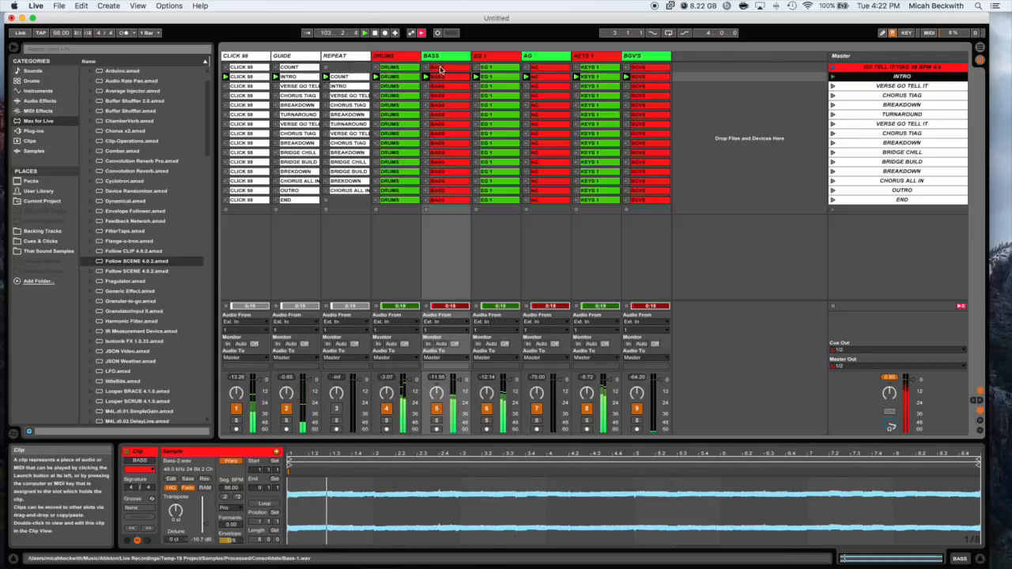
pyautogui.click(441, 69)
pyautogui.keyDown('shift'); pyautogui.click(639, 200); pyautogui.keyUp('shift')
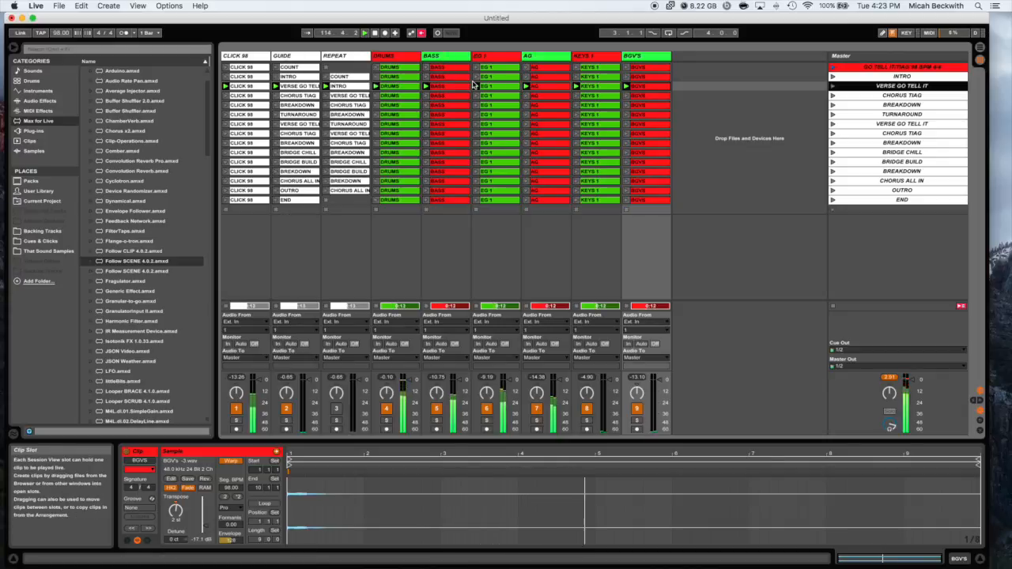
pyautogui.moveTo(447, 70); pyautogui.dragTo(647, 206)
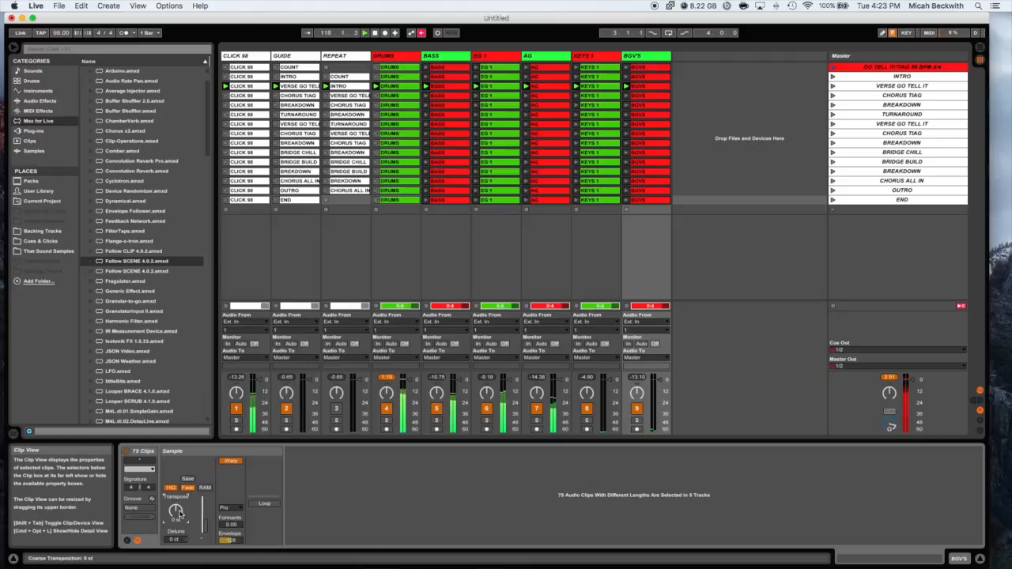
pyautogui.click(731, 157)
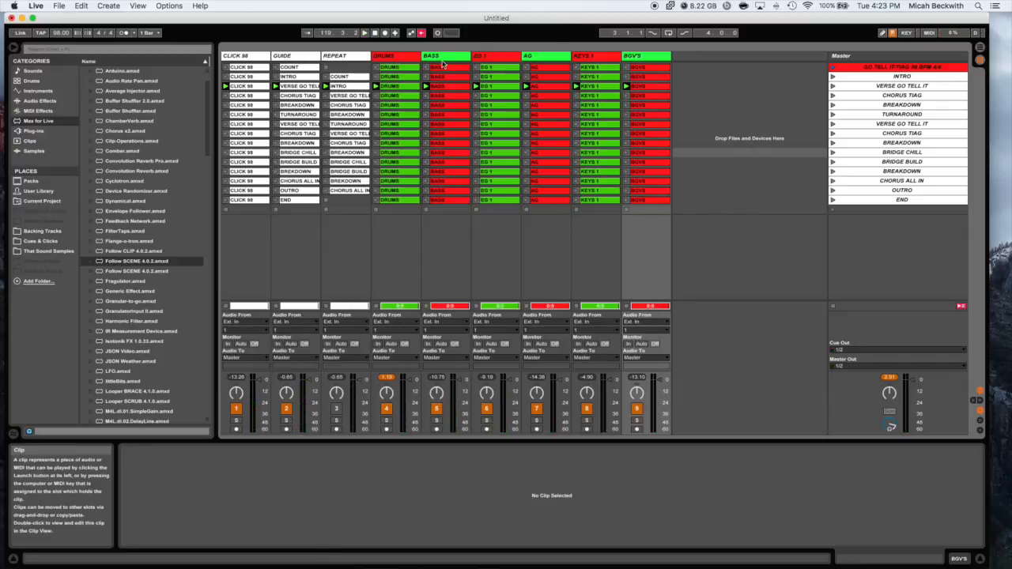
# Start Collect All and Save with all four media file sources included, and choose the Ableton Song Tracks folder as the destination.
pyautogui.click(59, 6)
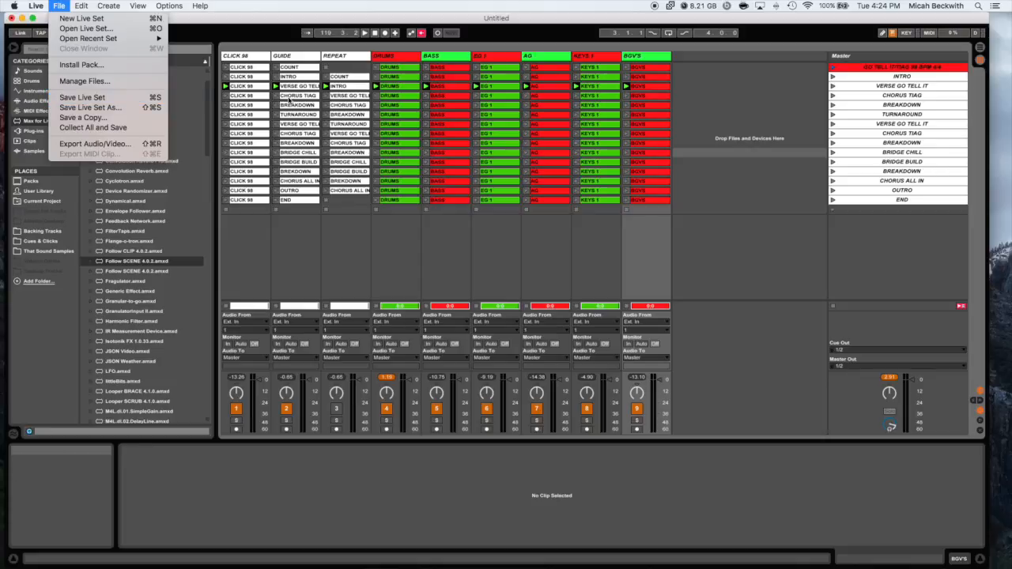
pyautogui.click(99, 129)
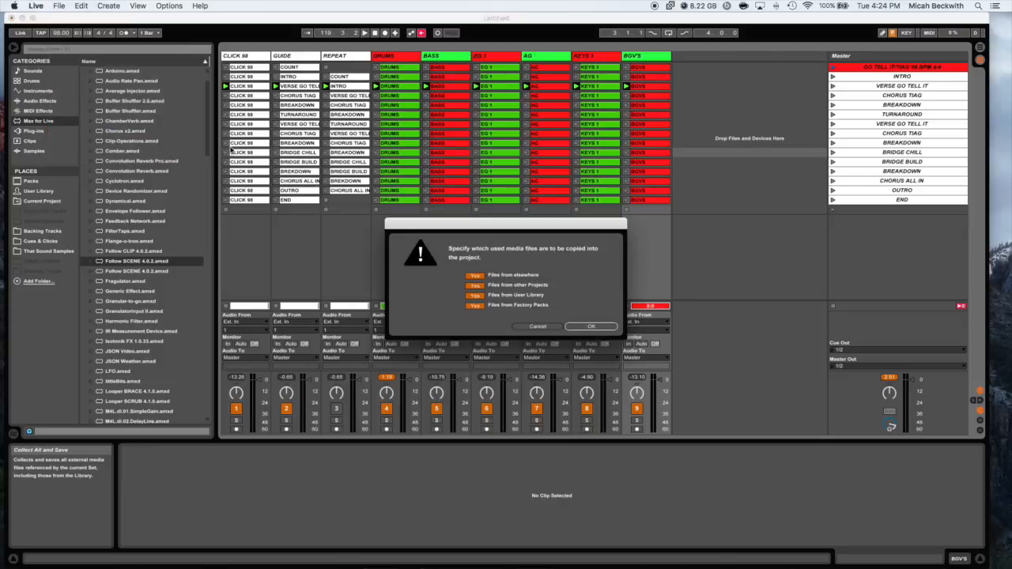
pyautogui.click(591, 326)
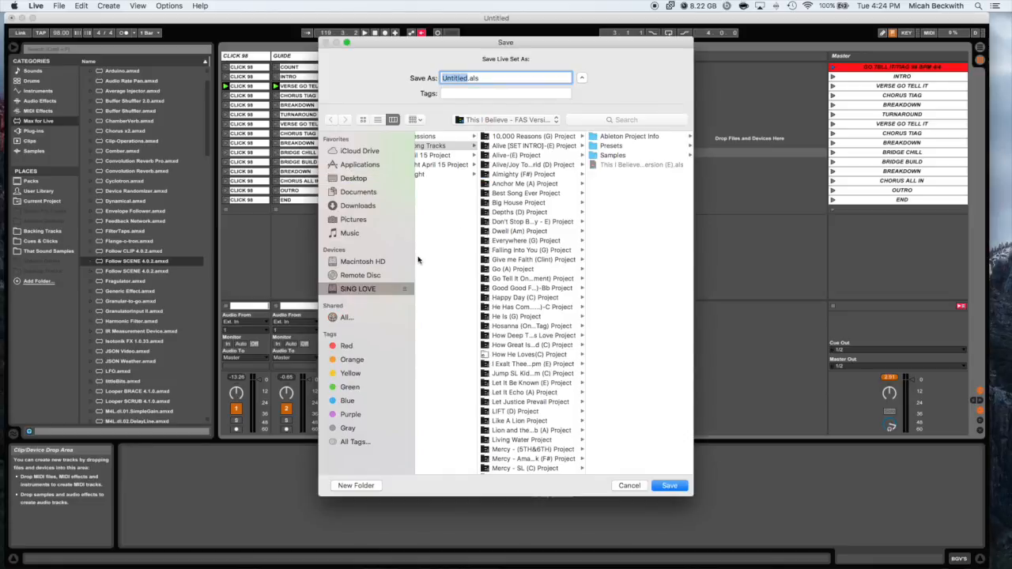
pyautogui.hscroll(-5, 431, 289)
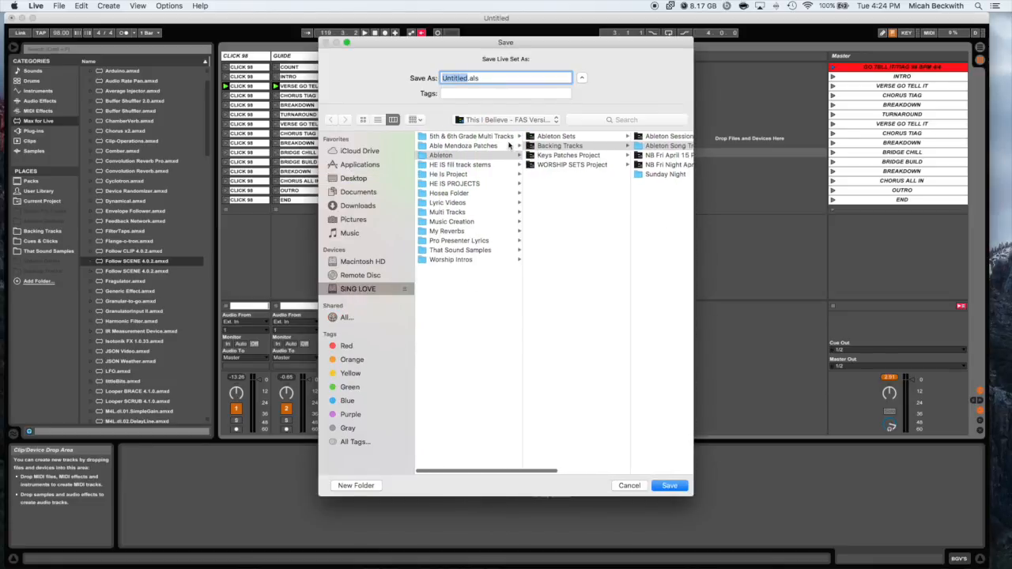
pyautogui.hscroll(5, 560, 147)
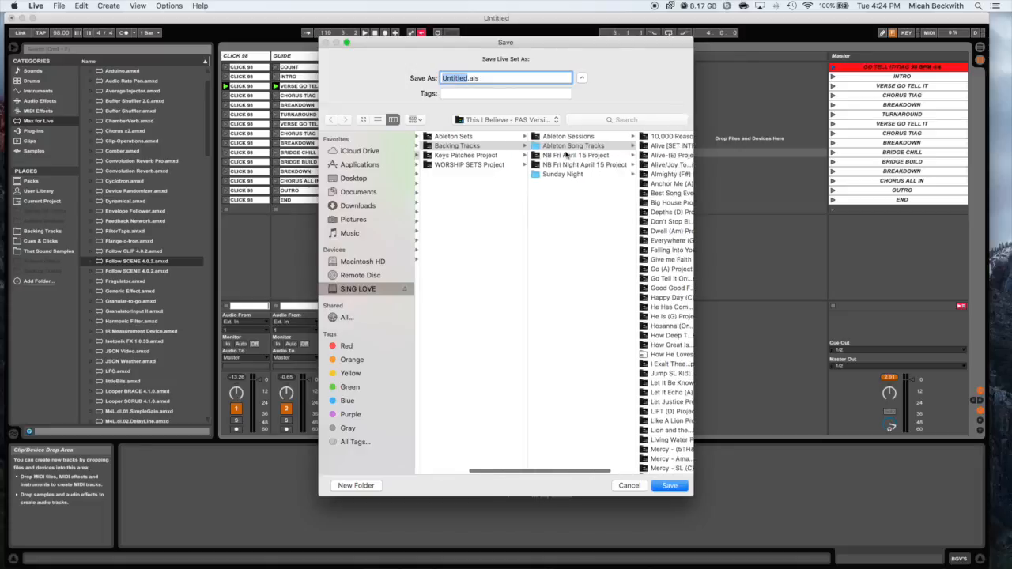
pyautogui.hscroll(2, 566, 158)
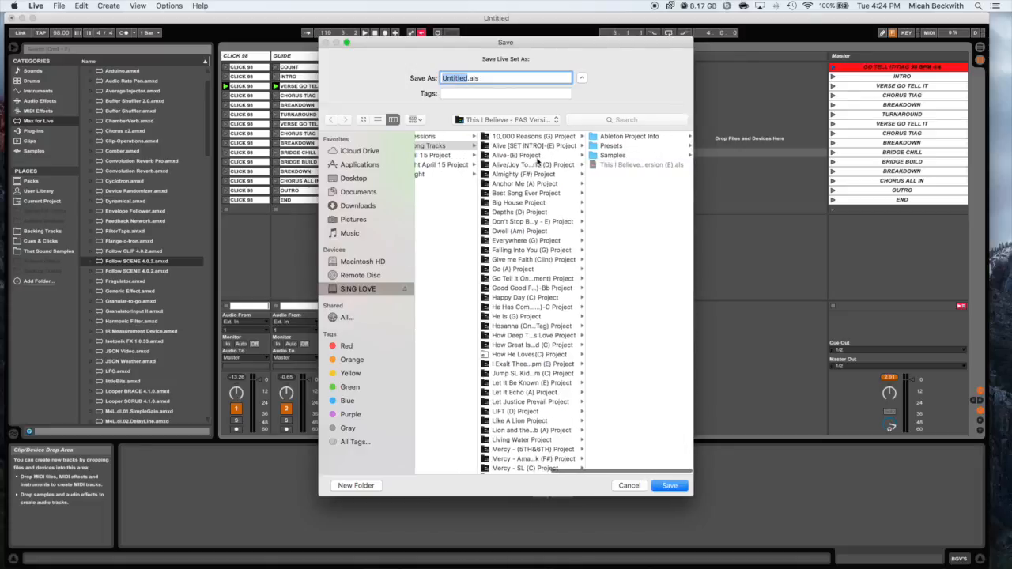
pyautogui.scroll(-4, 545, 160)
pyautogui.scroll(4, 537, 212)
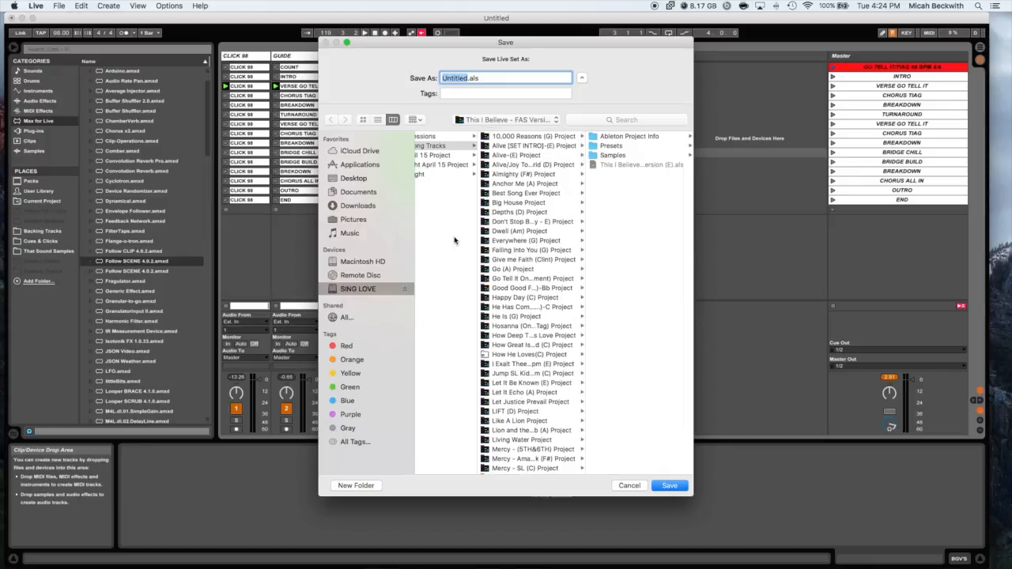
pyautogui.hscroll(-5, 519, 271)
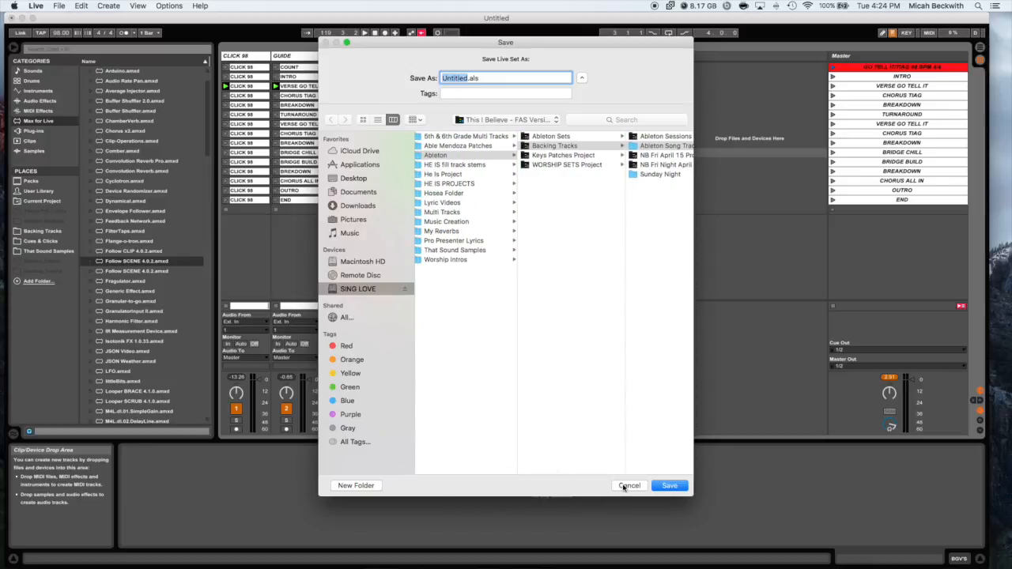
pyautogui.hscroll(-1, 518, 283)
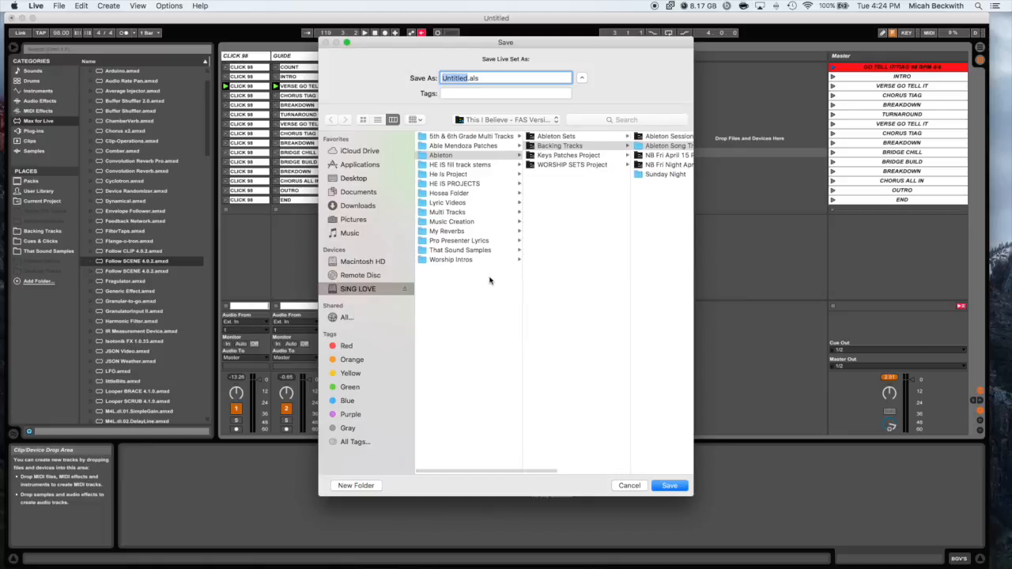
pyautogui.hscroll(5, 540, 208)
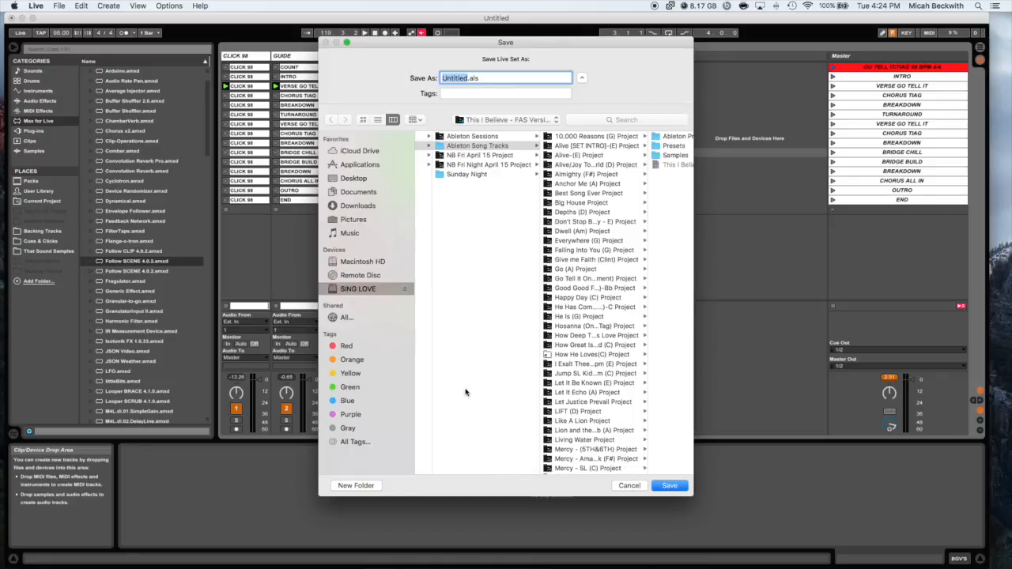
pyautogui.click(510, 146)
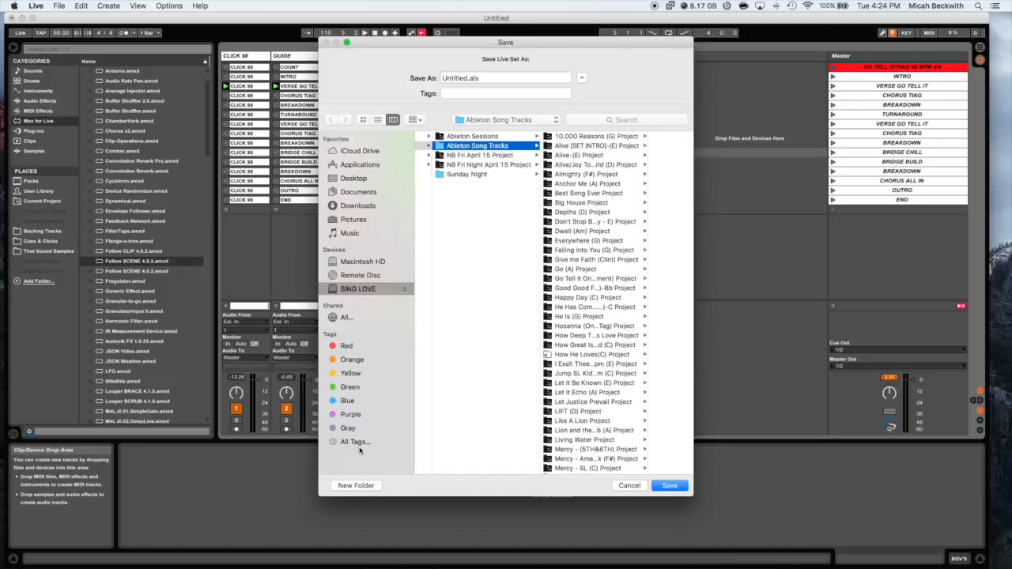
# Create a folder named Go Tell It/This Is Amazing Grace inside Ableton Song Tracks.
pyautogui.click(355, 486)
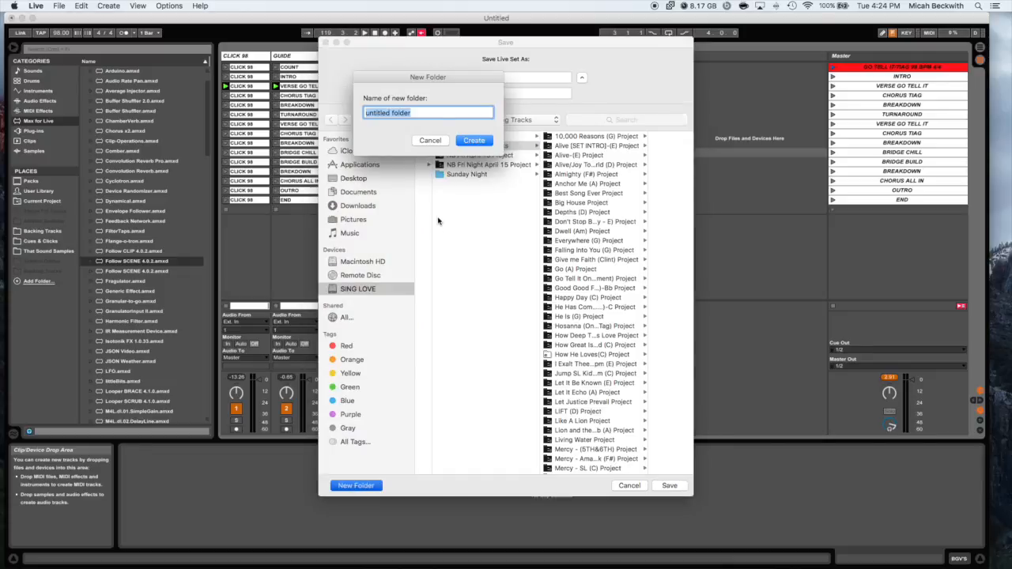
pyautogui.write('GO')
pyautogui.press('BackSpace')
pyautogui.press('BackSpace')
pyautogui.write('o Tell It/This is')
pyautogui.press('BackSpace')
pyautogui.press('BackSpace')
pyautogui.write('Is Amazing Grace')
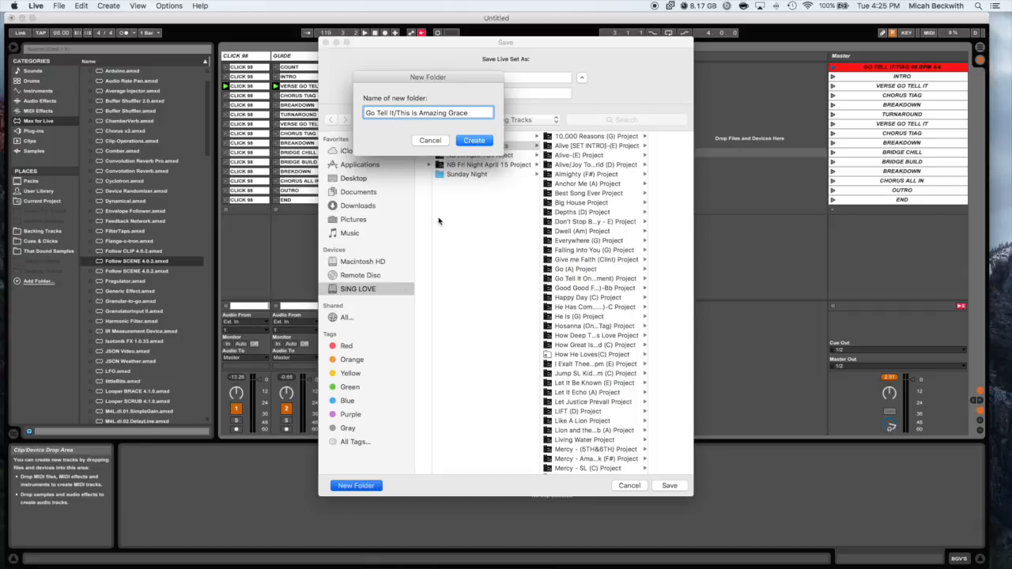
pyautogui.click(474, 141)
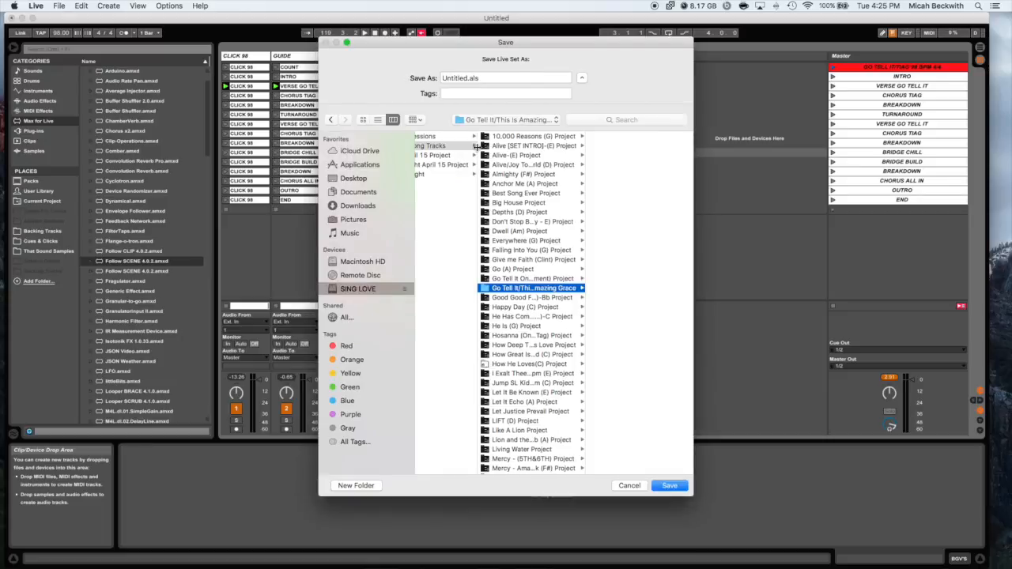
pyautogui.hscroll(-4, 533, 326)
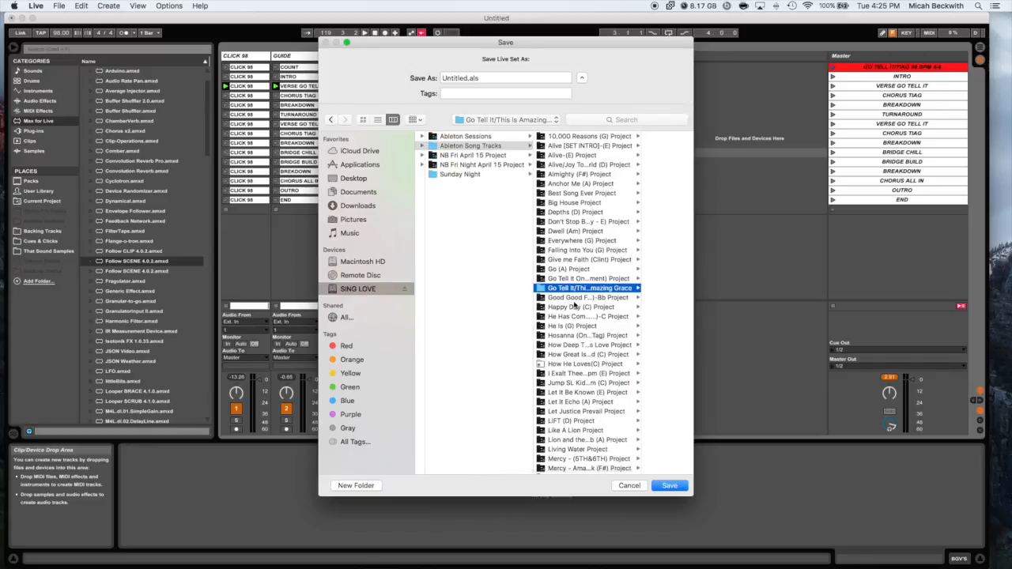
pyautogui.hscroll(-3, 570, 307)
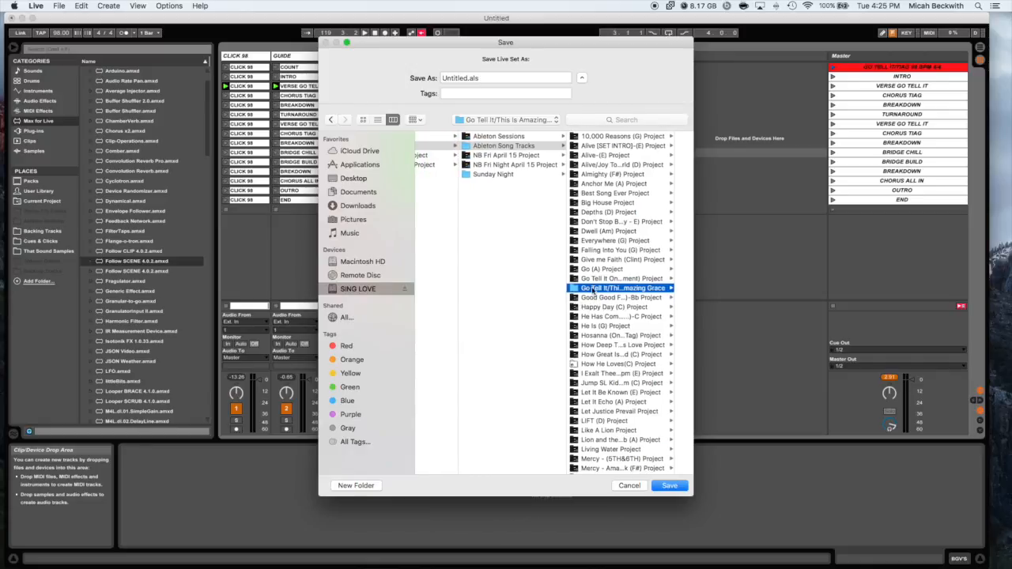
# Cancel saving the set into the new folder, and switch briefly to Finder and back to Live.
pyautogui.doubleClick(465, 77)
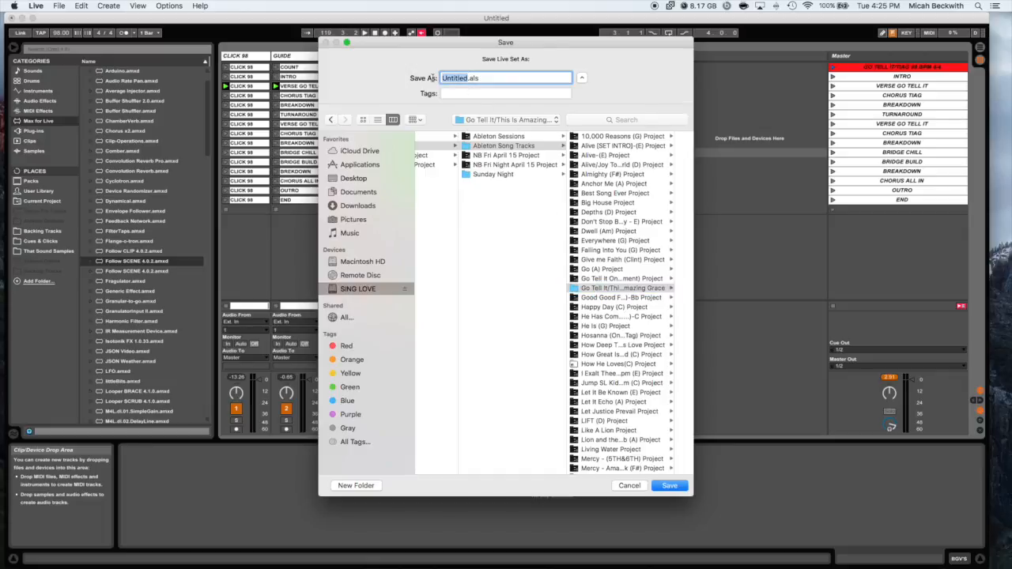
pyautogui.write('Go')
pyautogui.click(629, 486)
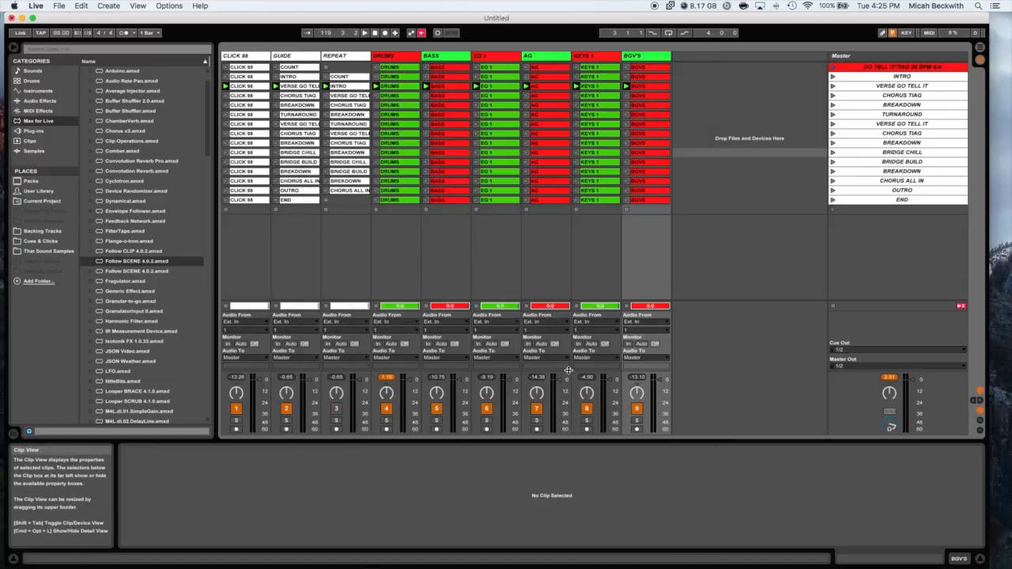
pyautogui.press('super+Tab')
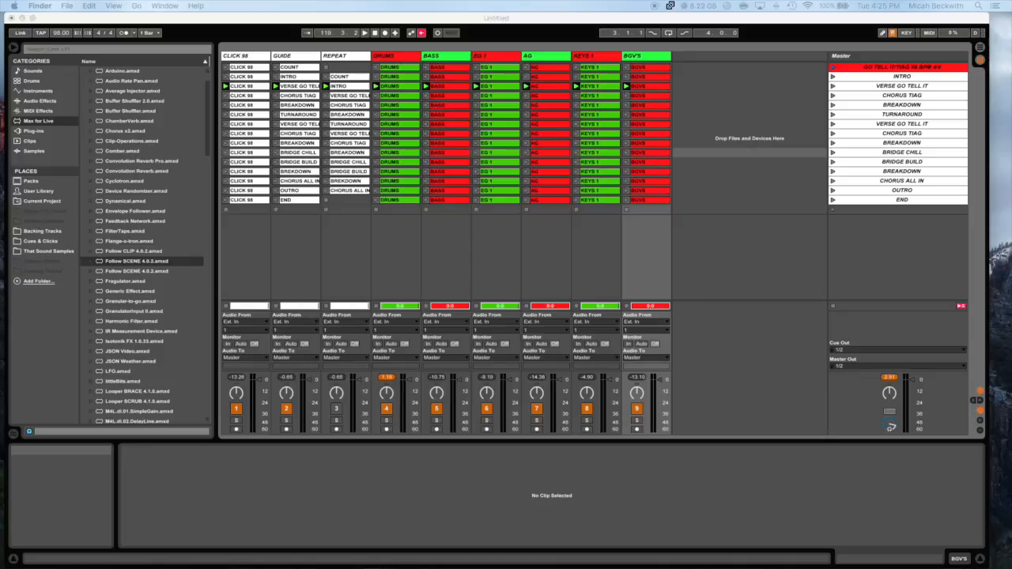
pyautogui.click(382, 31)
# Collect all media files and save the set as Go Tell It/This is Amazing Grace in the Ableton Song Tracks folder.
pyautogui.click(58, 6)
pyautogui.click(98, 127)
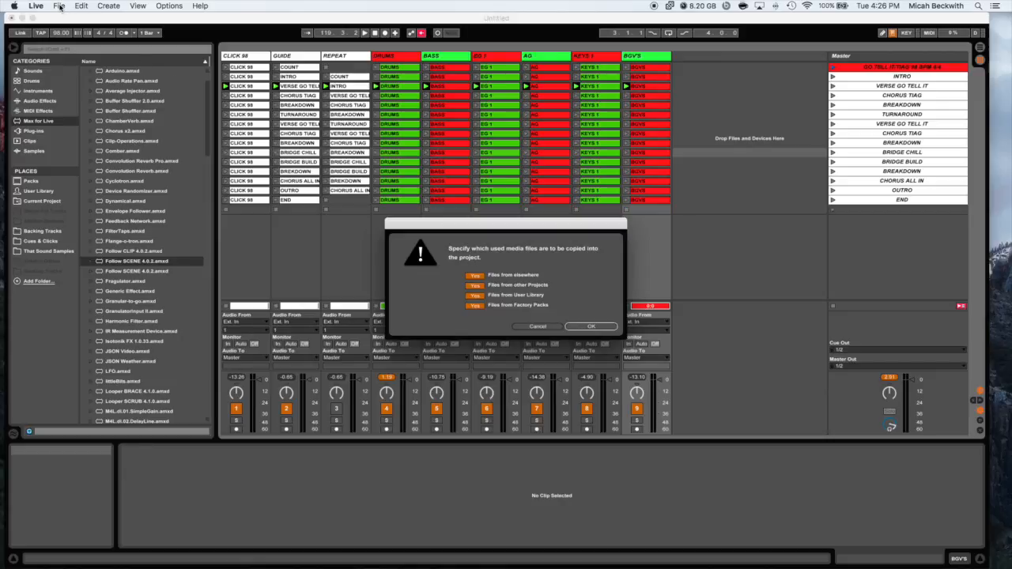
pyautogui.click(589, 327)
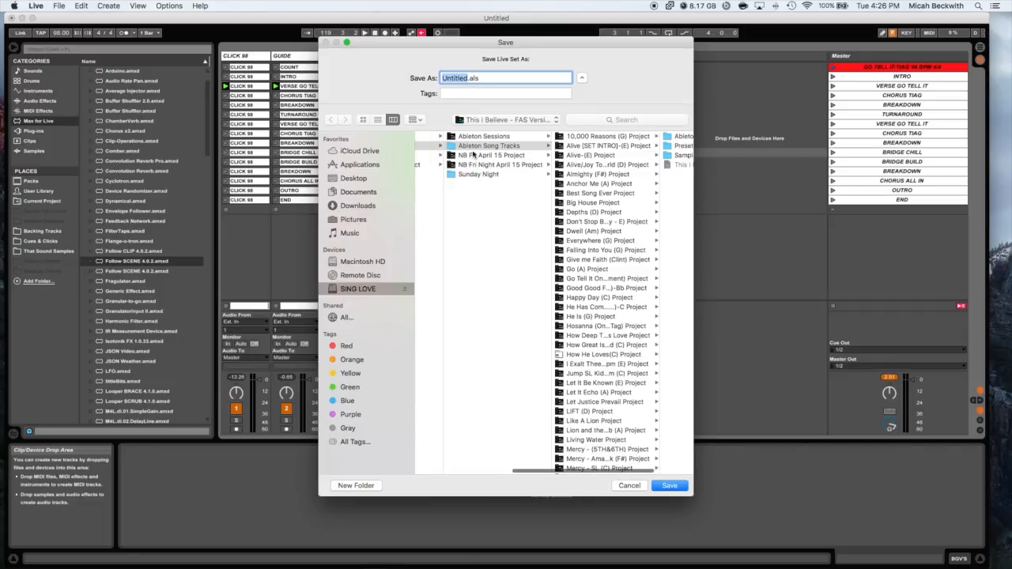
pyautogui.click(474, 147)
pyautogui.doubleClick(472, 77)
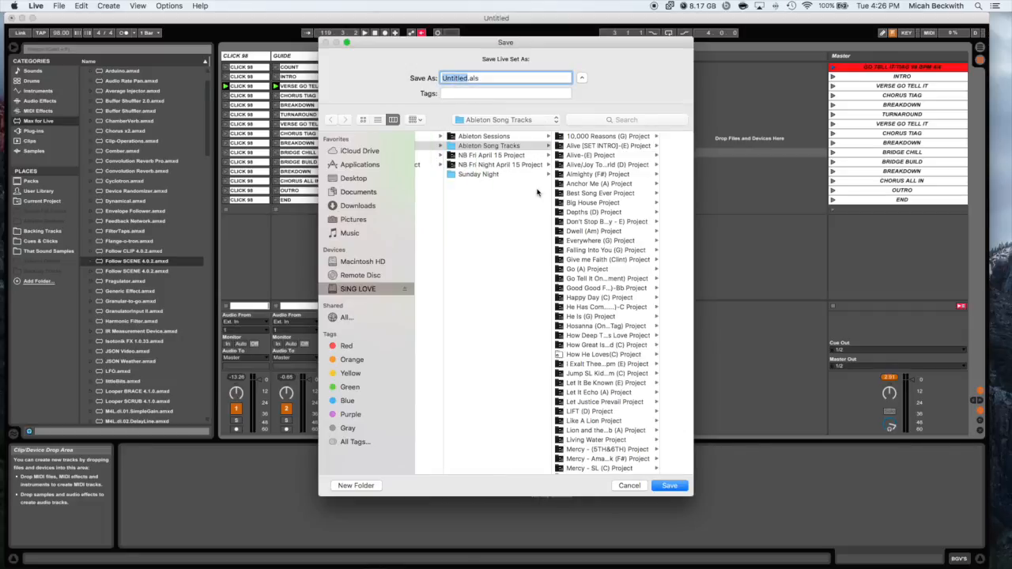
pyautogui.write('Go Tell It/This is Amazing Grace')
pyautogui.press('Return')
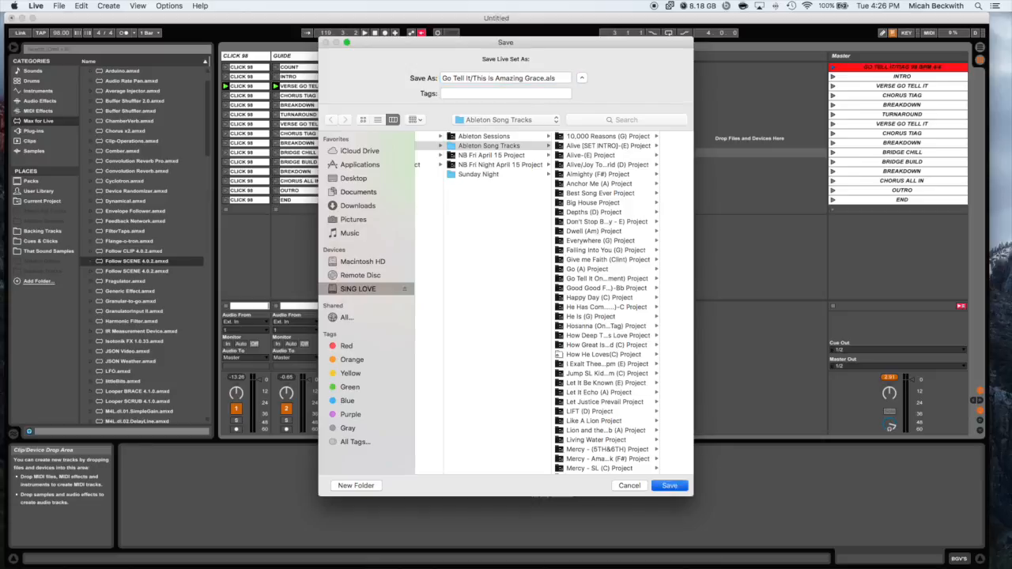